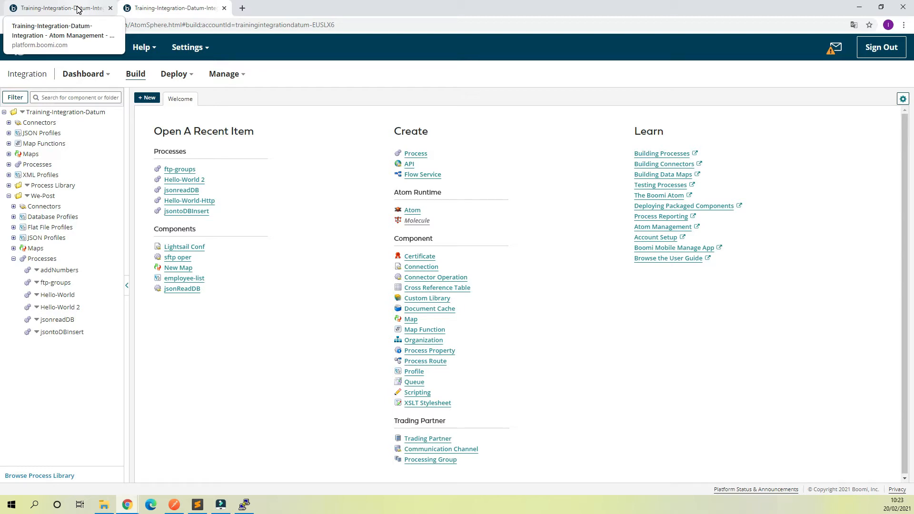
Create a new process component named hello-world-onlocal in the We-Post folder.
left_click(220, 377)
left_click(147, 98)
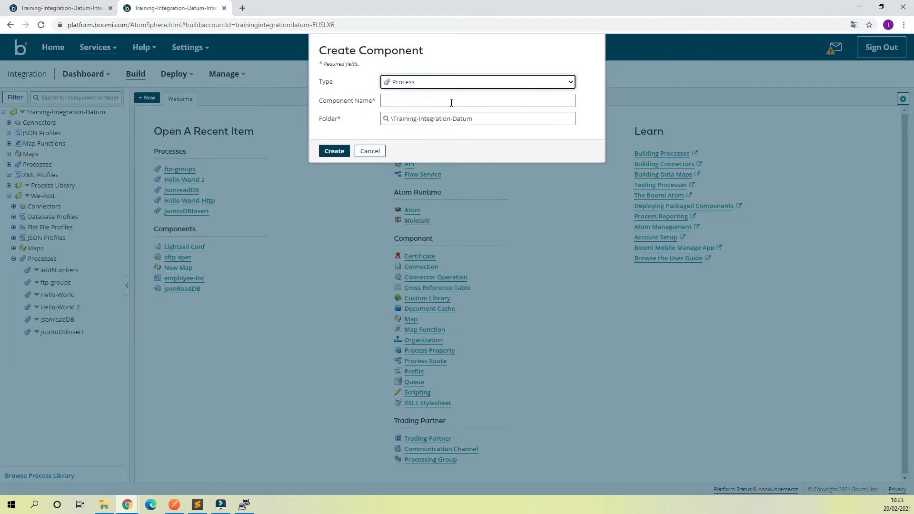
left_click(450, 101)
left_click(471, 119)
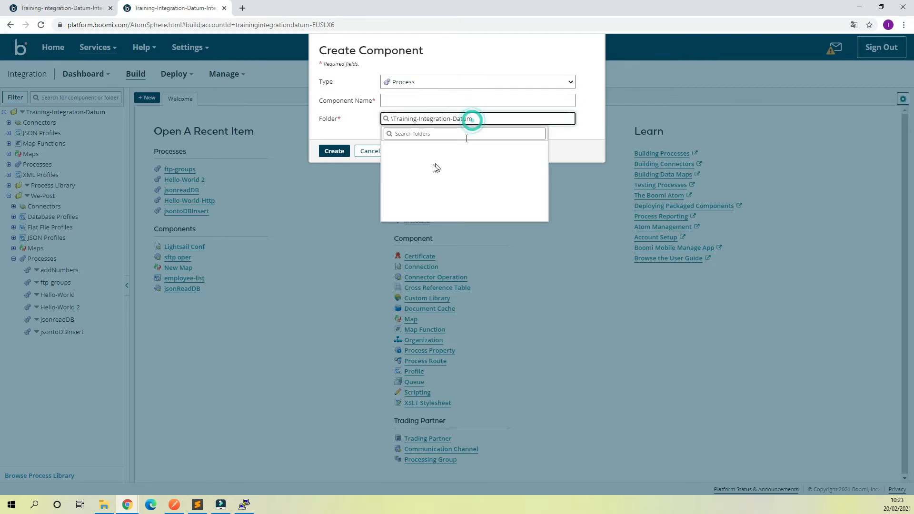
left_click(404, 205)
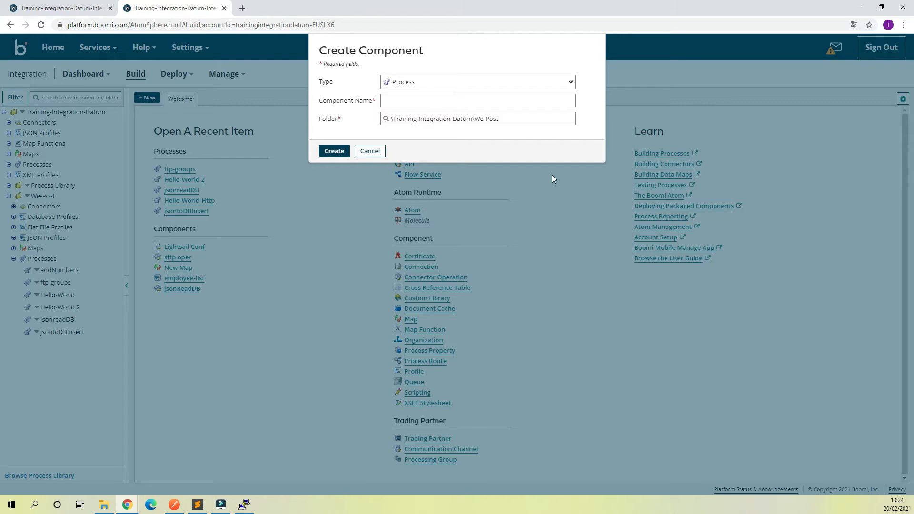
left_click(461, 102)
type("hel")
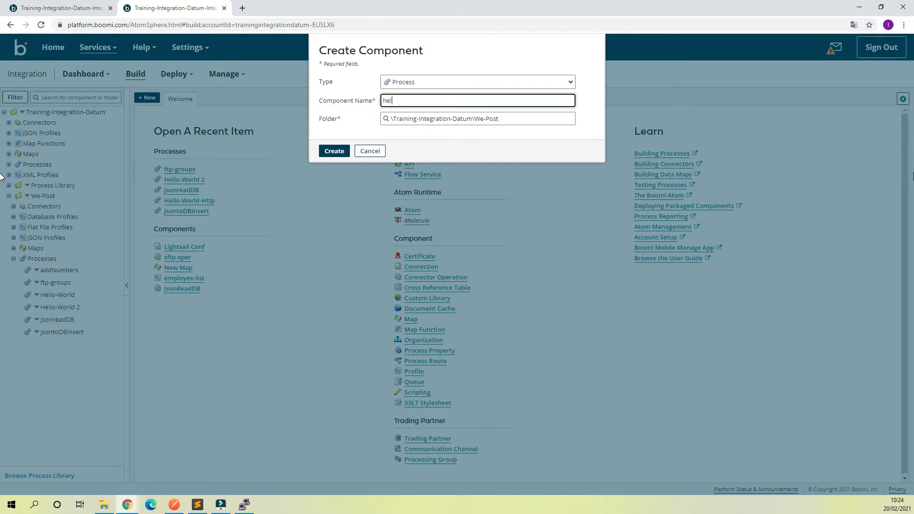
type("lo-wor")
type("ld")
type("-ob")
type("nlocal")
left_click(340, 155)
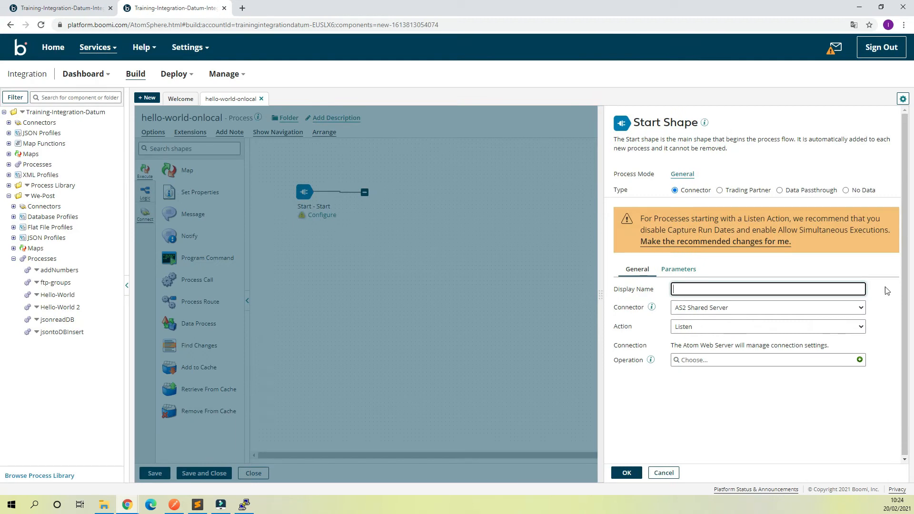
Give the Start shape the display name Listen and set its connector to Web Services Server.
type("Listen")
left_click(726, 309)
scroll(743, 238, "down", 10)
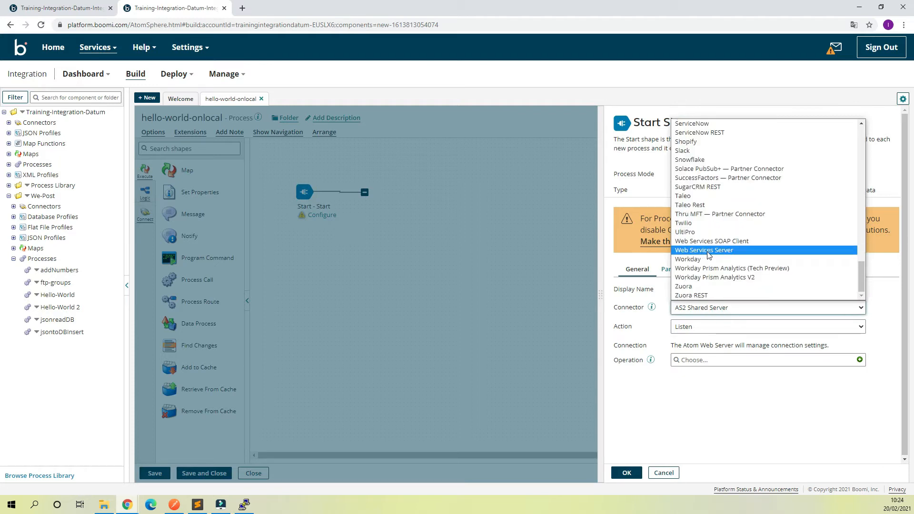
left_click(700, 249)
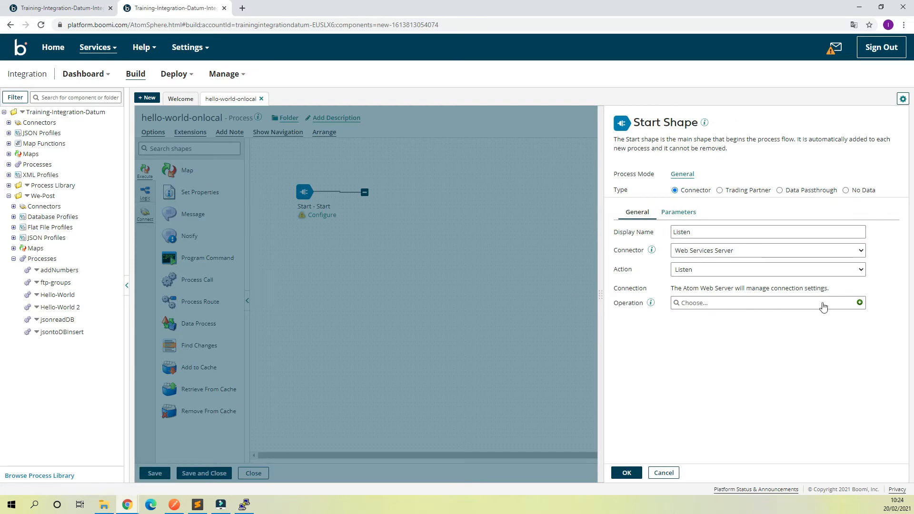
Create a new operation for the Start shape with object name and expected input type Single JSON Object.
left_click(860, 303)
left_click(246, 220)
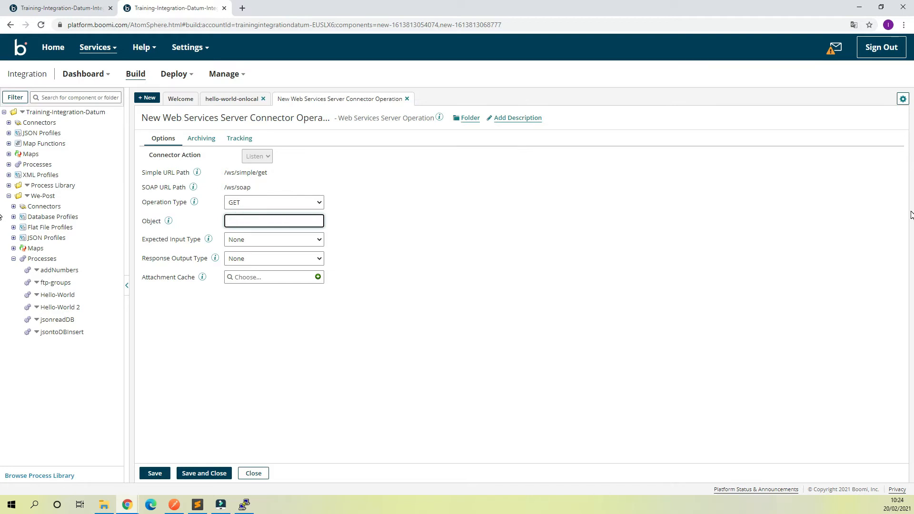
type("name")
left_click(315, 239)
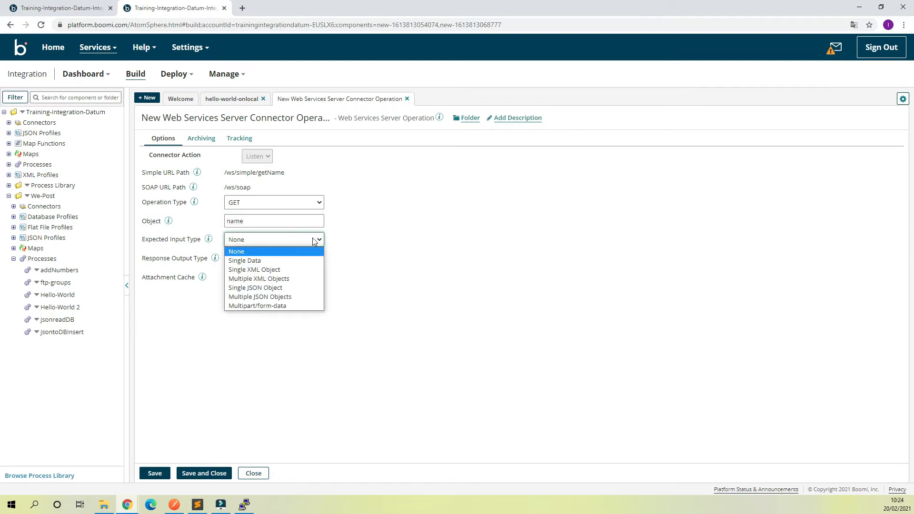
left_click(261, 292)
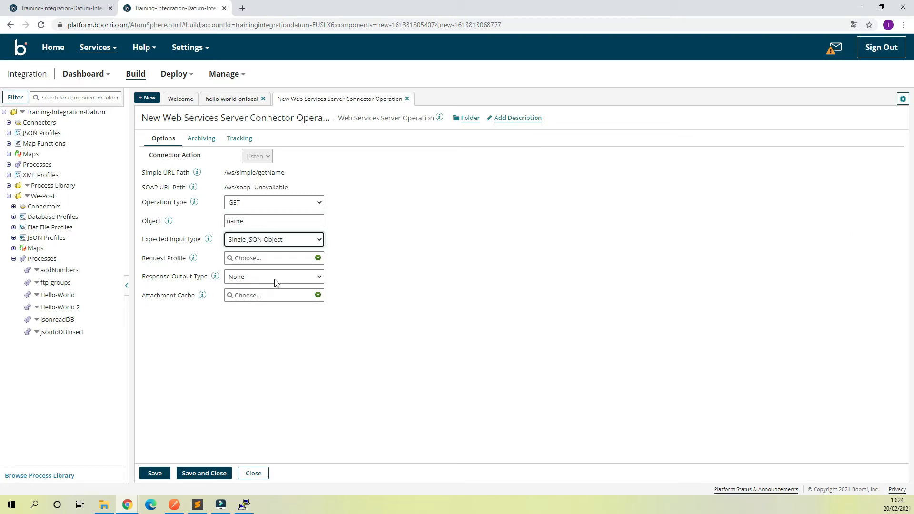
Choose hello-name as the operation's request profile, inspect the profile's data elements and close it.
left_click(288, 258)
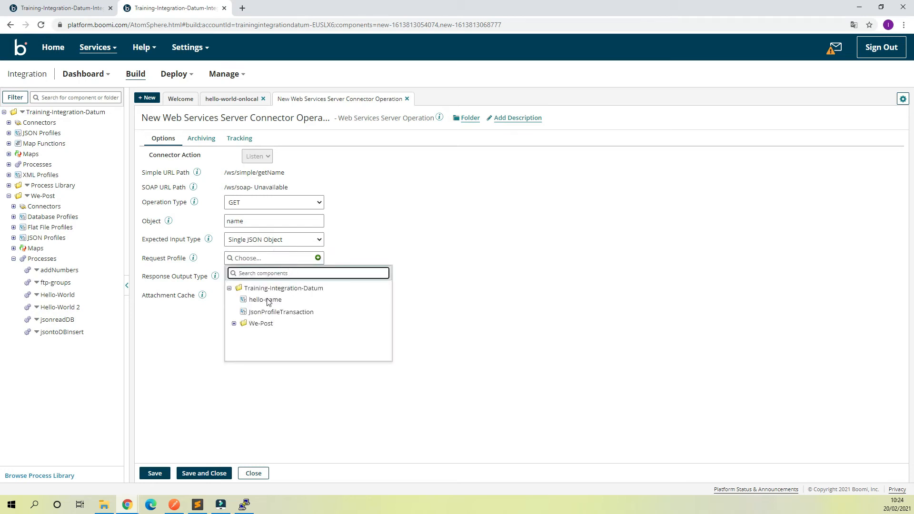
left_click(255, 299)
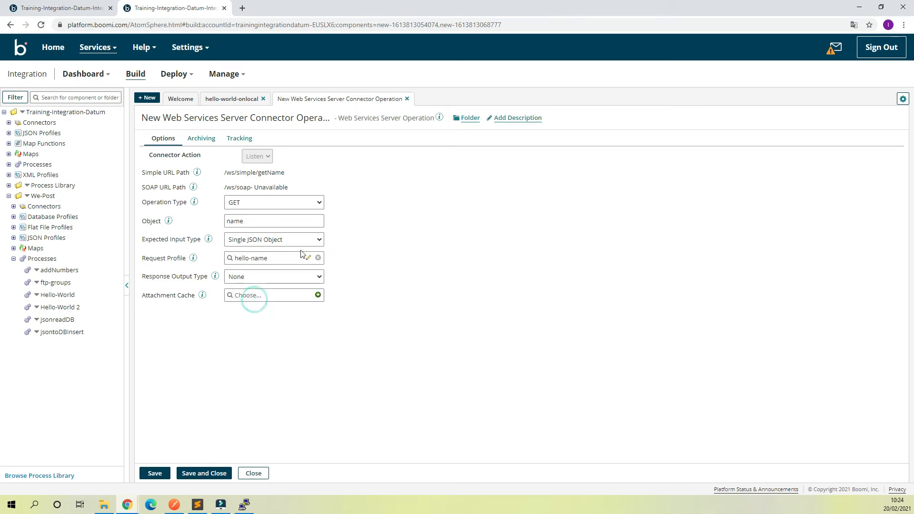
left_click(306, 258)
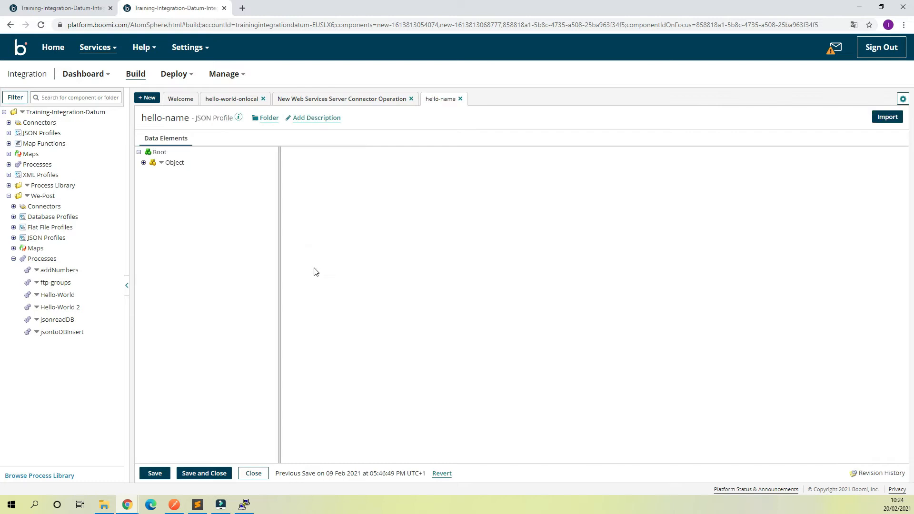
left_click(142, 163)
left_click(459, 99)
Rename the Web Services Server operation as hello world local.
left_click(239, 117)
left_click_drag(259, 118, 125, 117)
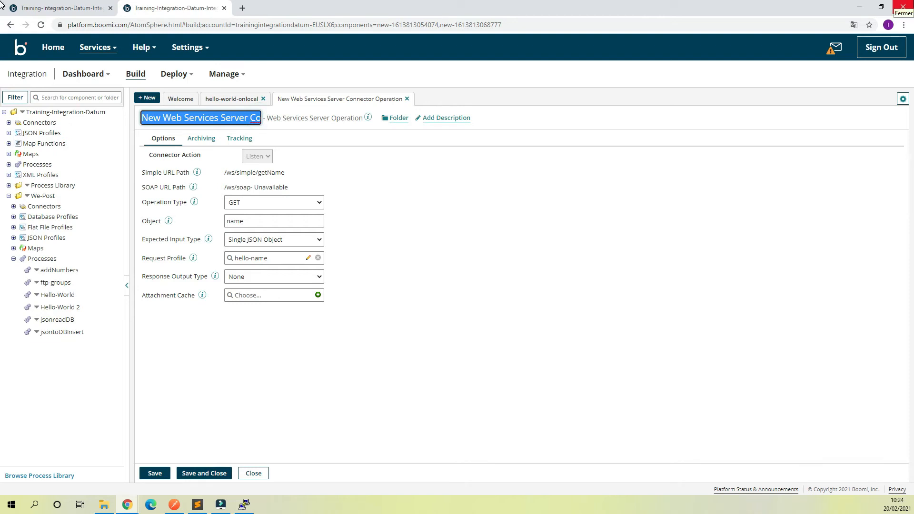
type("process")
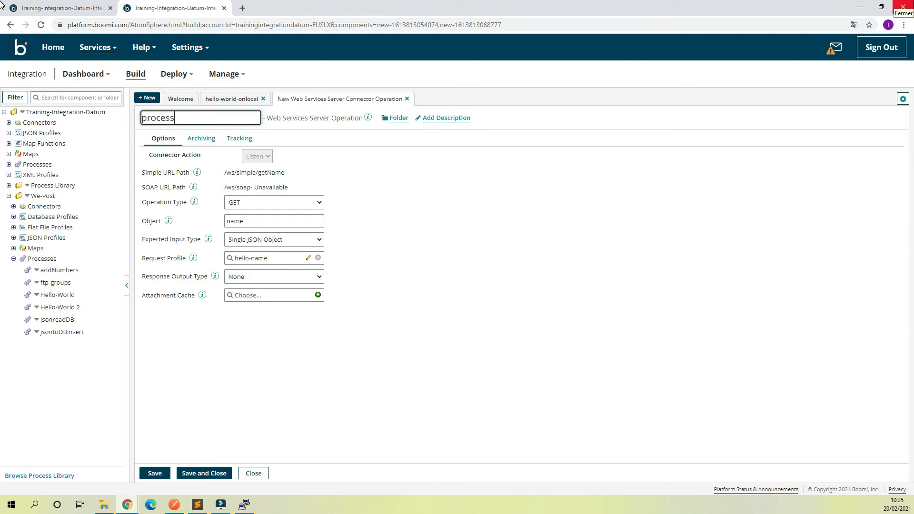
key("BackSpace")
key("BackSpace")
key("BackSpace")
key("BackSpace")
key("BackSpace")
key("BackSpace")
key("BackSpace")
type("hello")
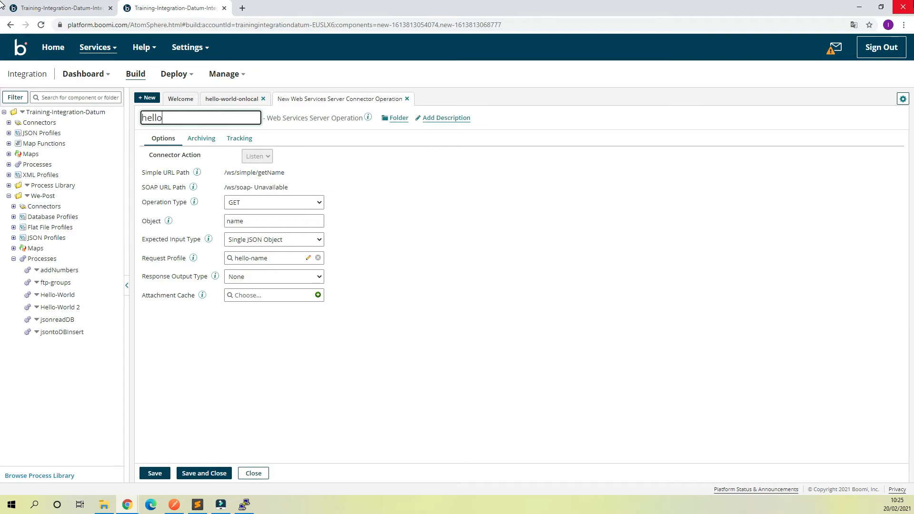
type(" world local")
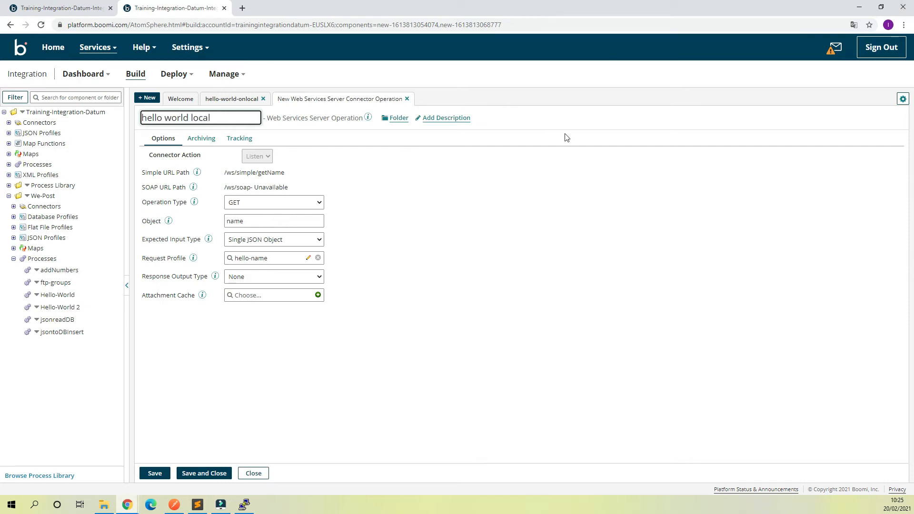
left_click(312, 278)
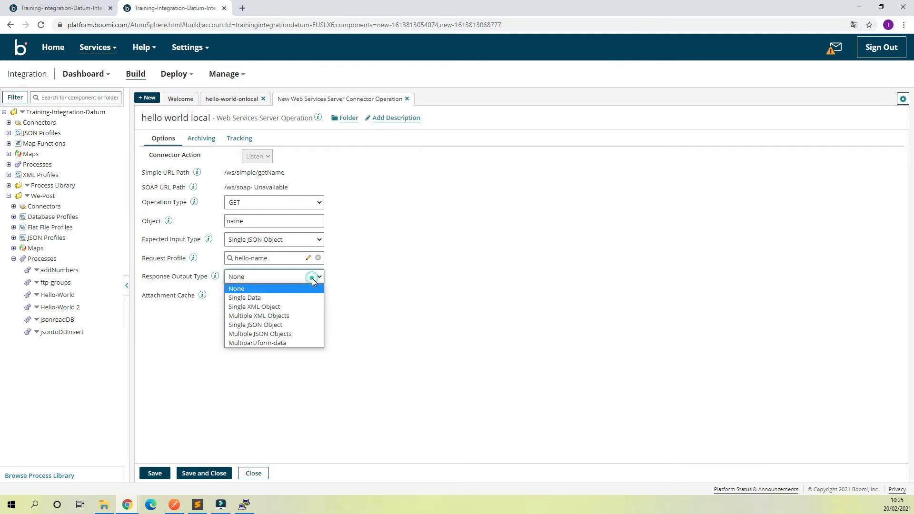
left_click(276, 326)
left_click(291, 297)
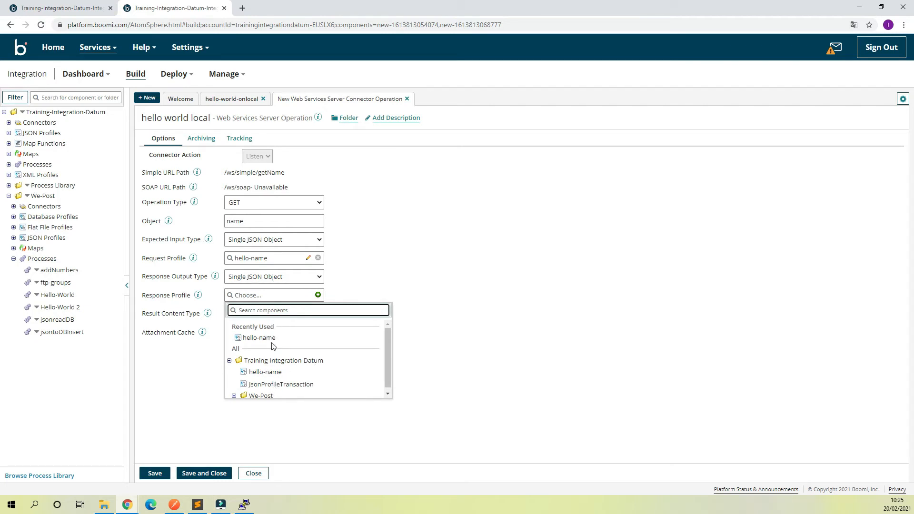
Set the operation's response output type to Single Data, then save the operation and apply the Start shape settings.
left_click(293, 277)
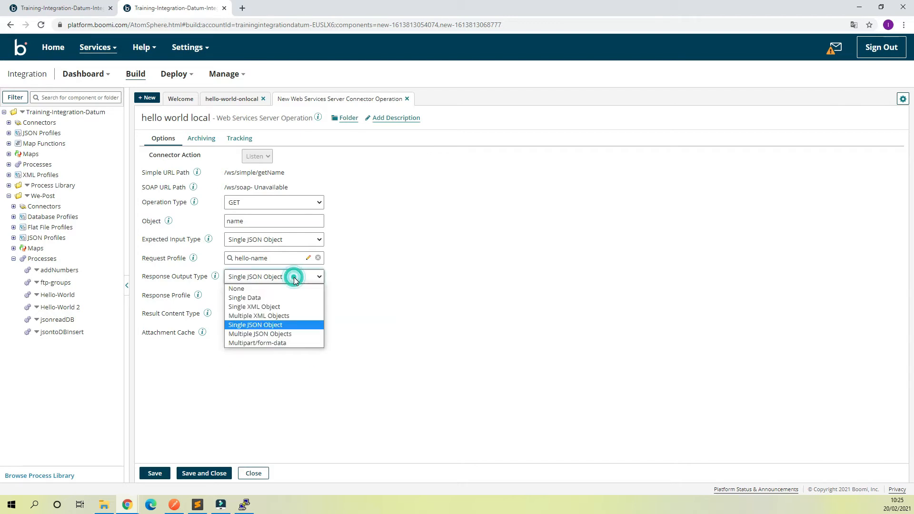
left_click(258, 298)
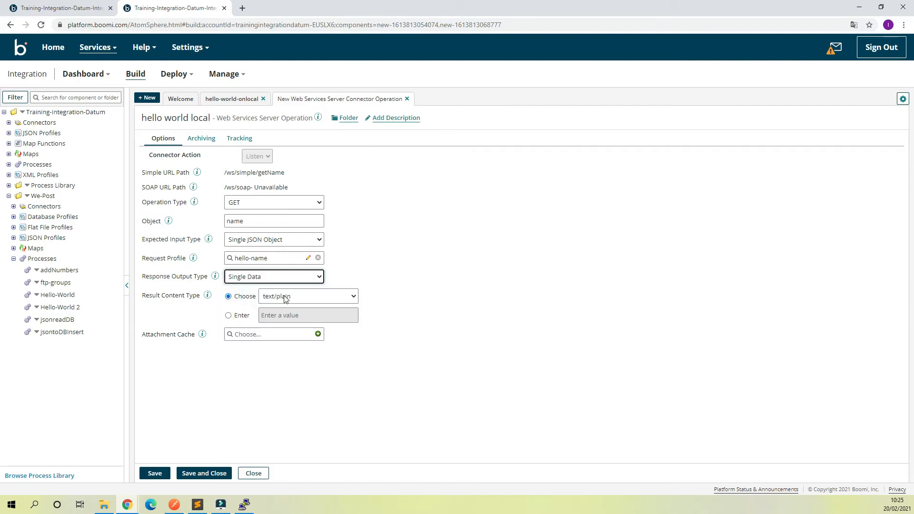
left_click(281, 297)
left_click(414, 305)
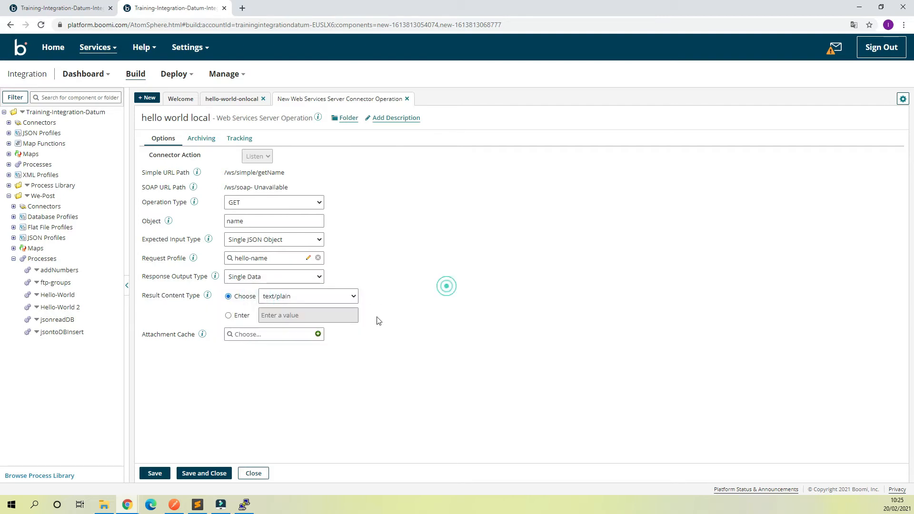
left_click(199, 473)
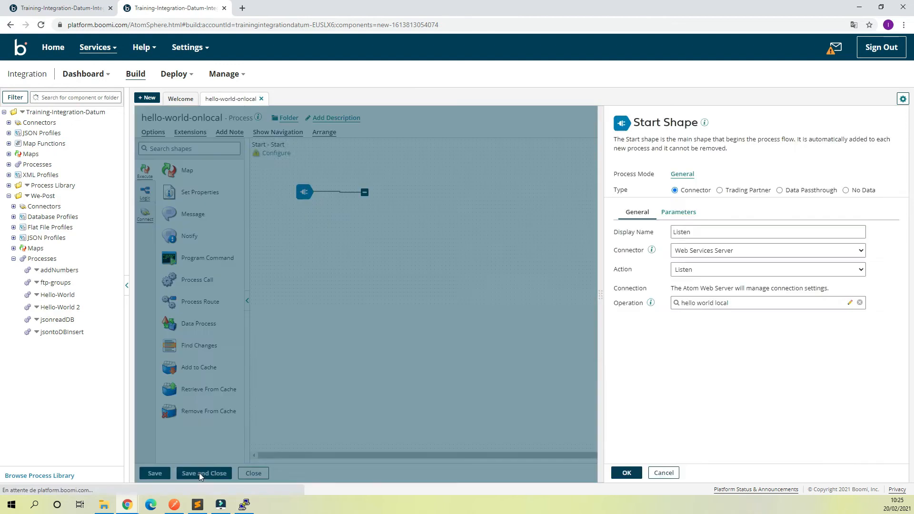
left_click(625, 472)
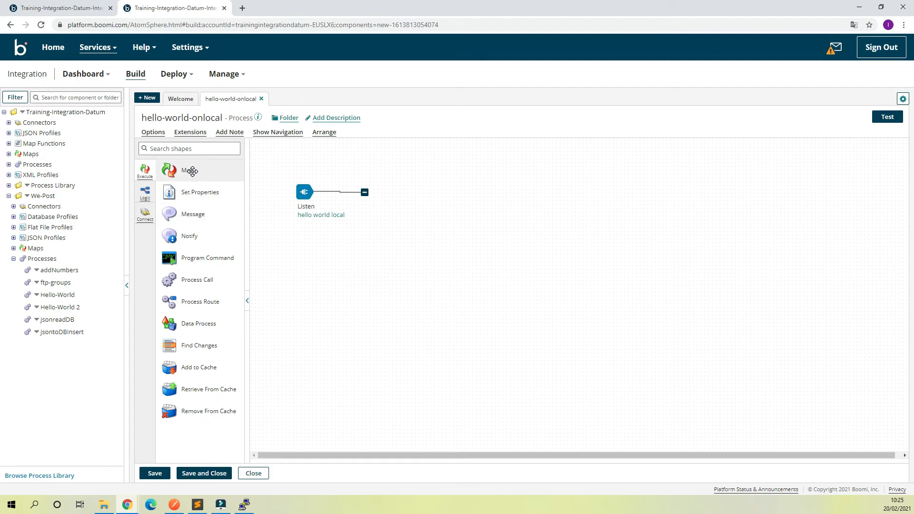
Add a Map shape to the canvas after the Listen shape and set its display name to Porcess.
left_click_drag(190, 170, 415, 197)
left_click_drag(490, 197, 452, 192)
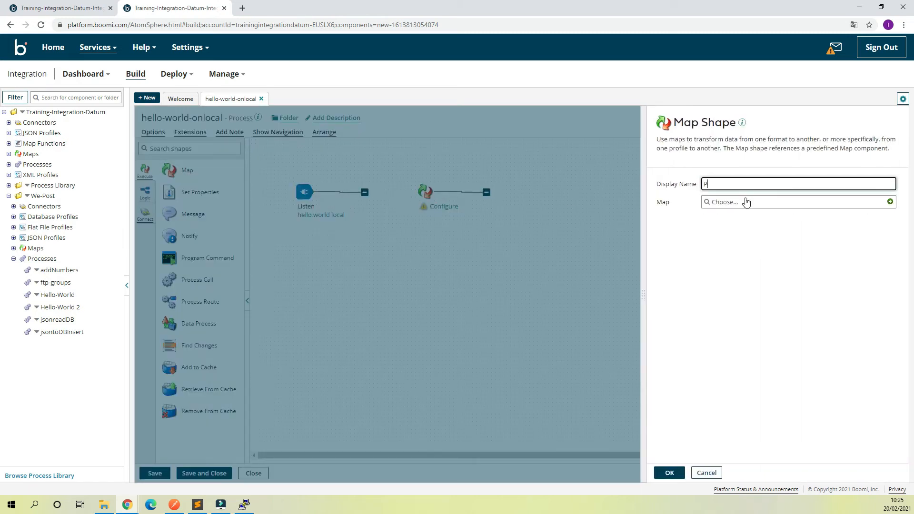
key("ctrl+a")
left_click(762, 193)
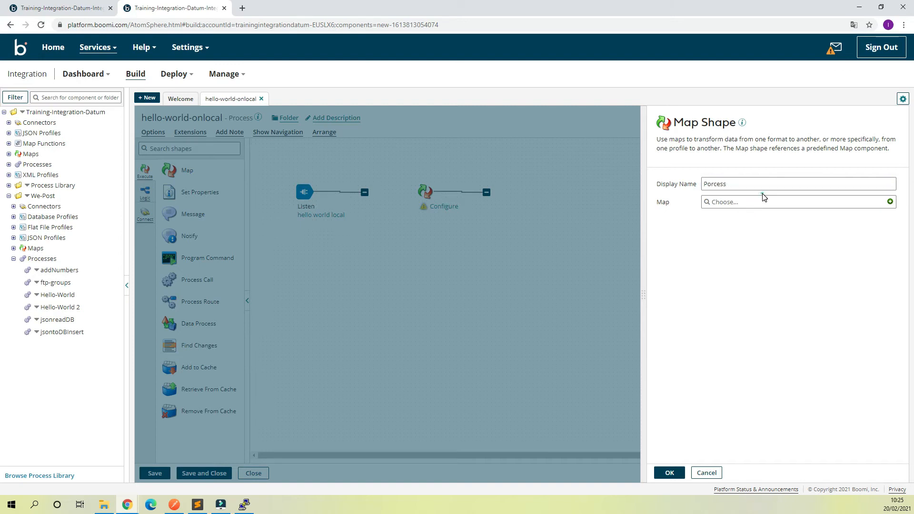
Create a new map for the shape, choose the JSON profile hello-name as its source and expand the profile's Object.
left_click(889, 202)
left_click(359, 185)
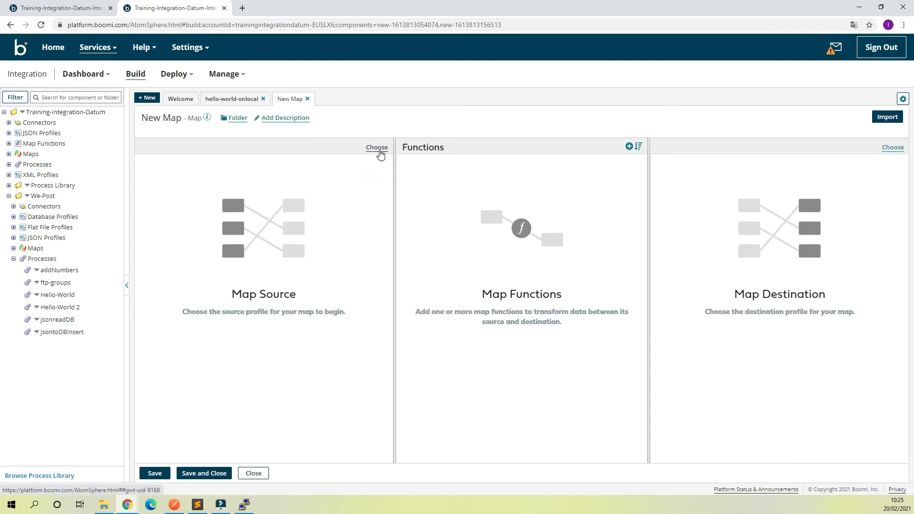
left_click(378, 148)
left_click(399, 172)
left_click(397, 218)
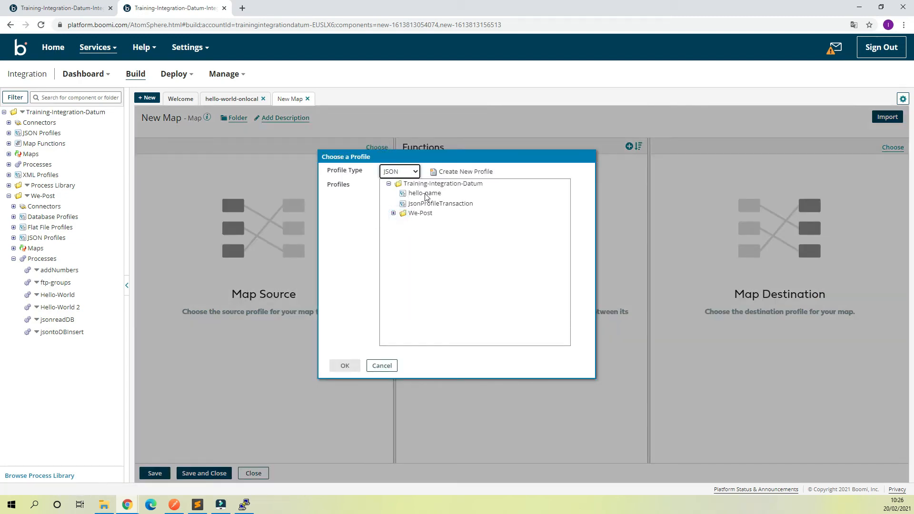
left_click(424, 195)
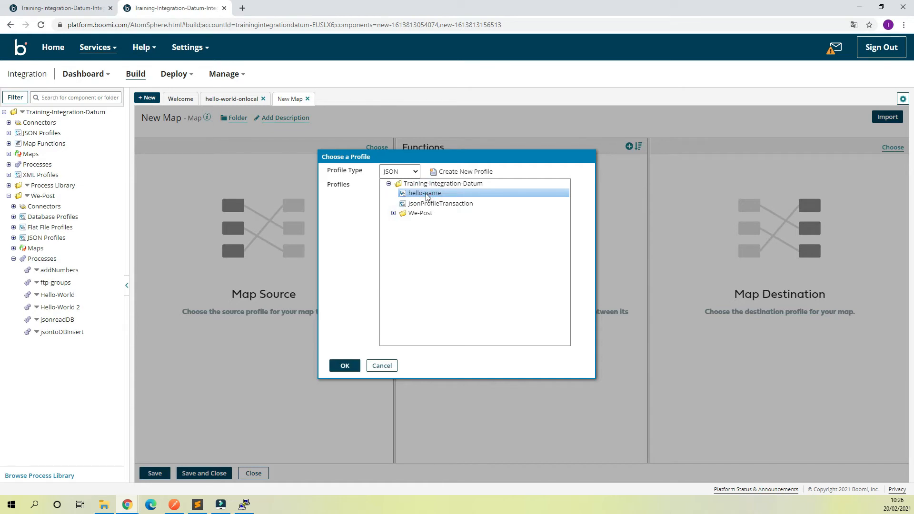
double_click(425, 195)
left_click(148, 184)
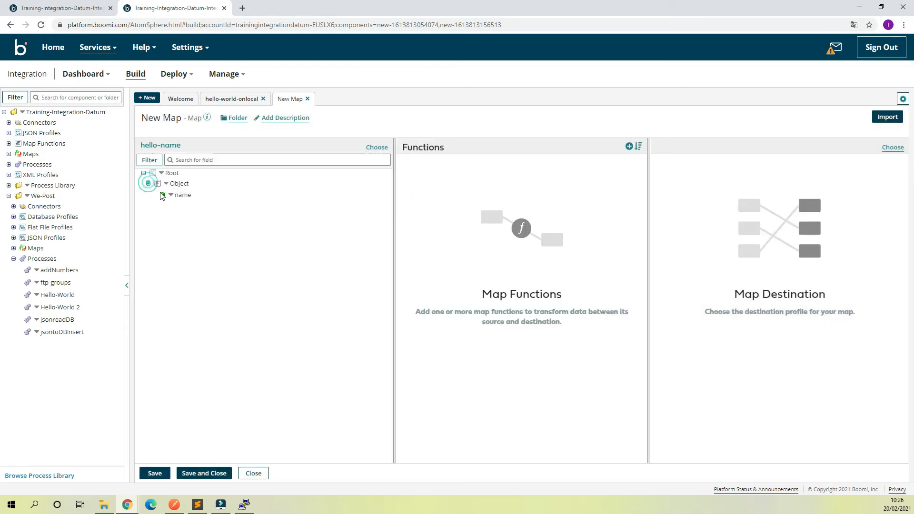
Create a new JSON profile as the map's destination and name it Welcome.
left_click(893, 148)
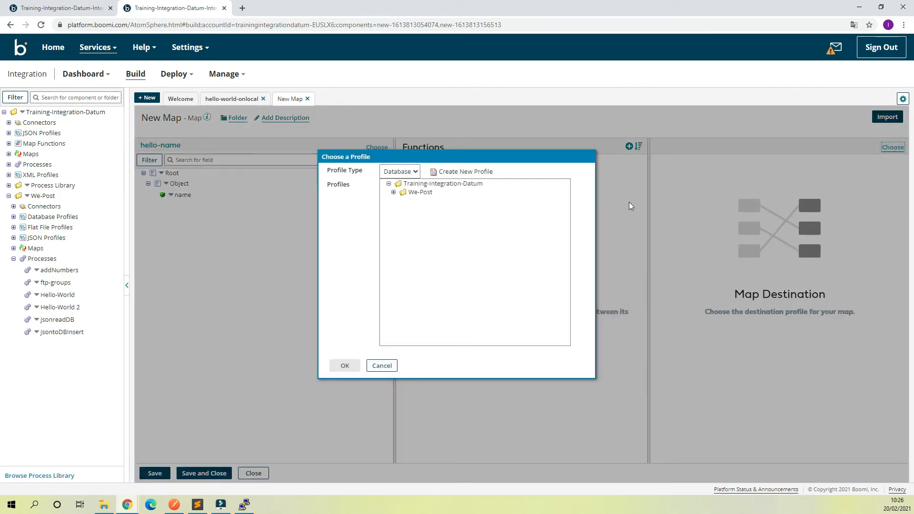
left_click(412, 172)
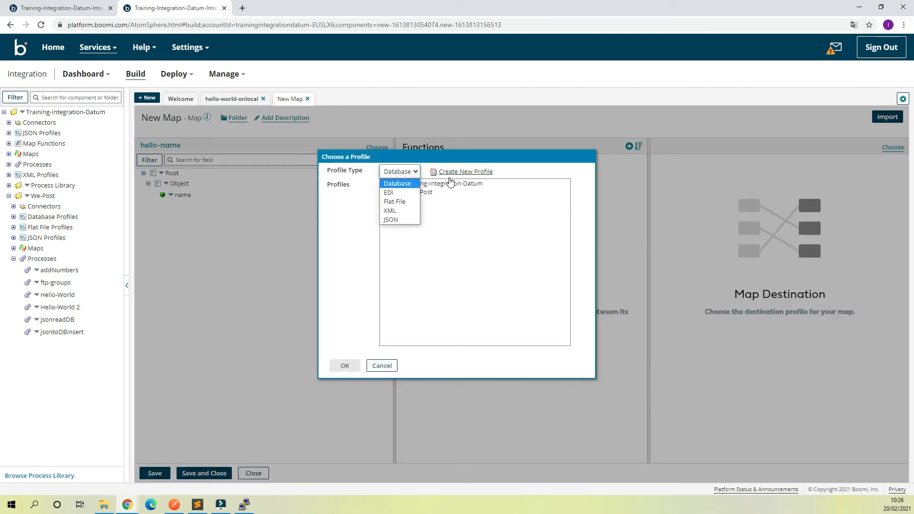
left_click(398, 220)
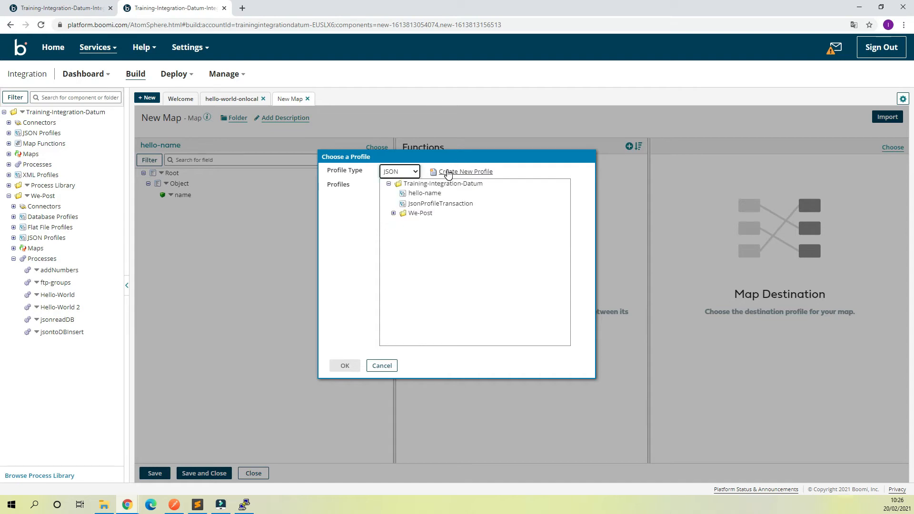
left_click(448, 174)
left_click(231, 119)
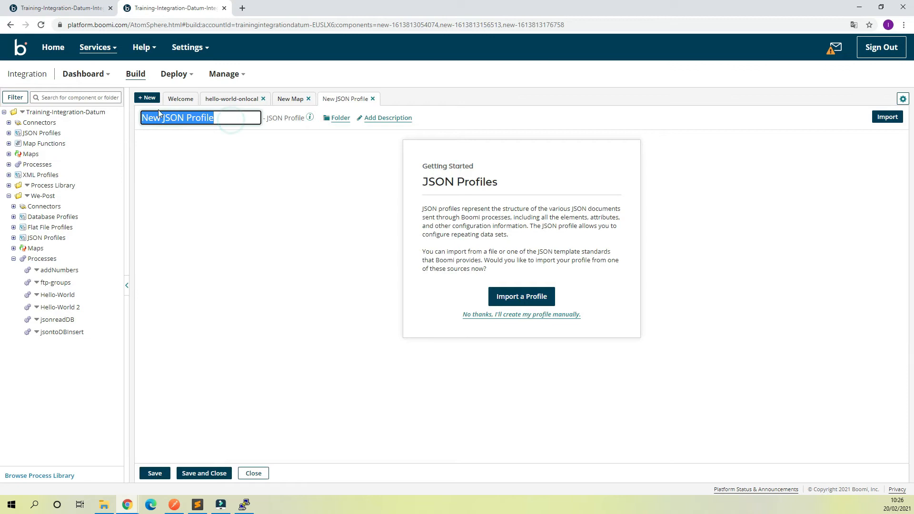
type("m")
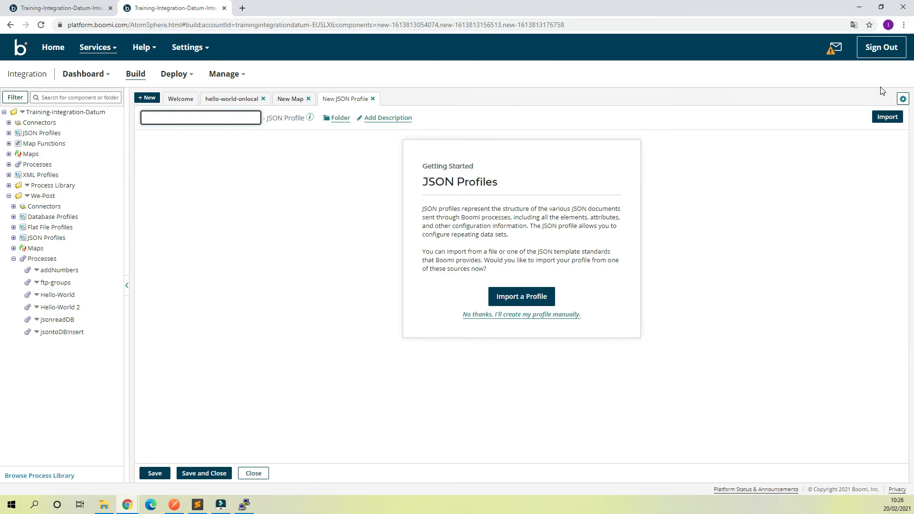
type("elcome")
Define the Welcome profile manually by adding an object under Root with an object entry named result.
left_click(529, 320)
left_click(160, 153)
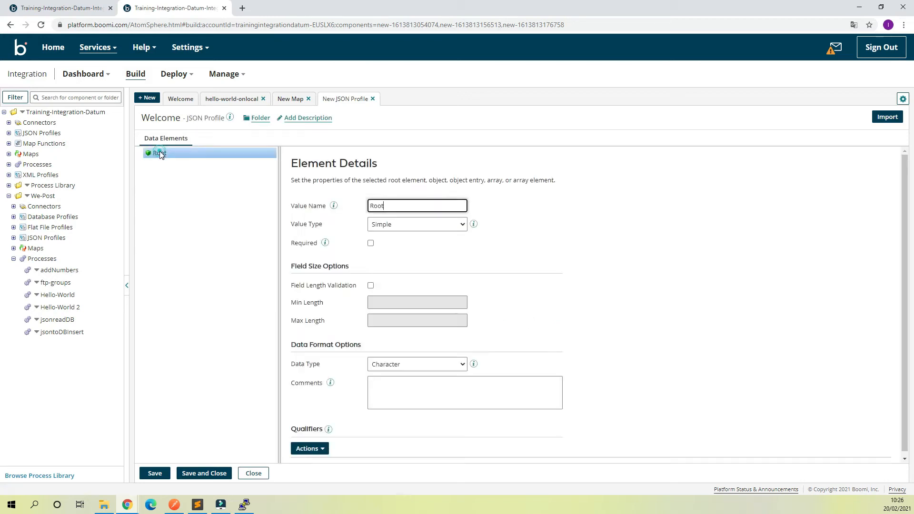
left_click(444, 224)
left_click(400, 261)
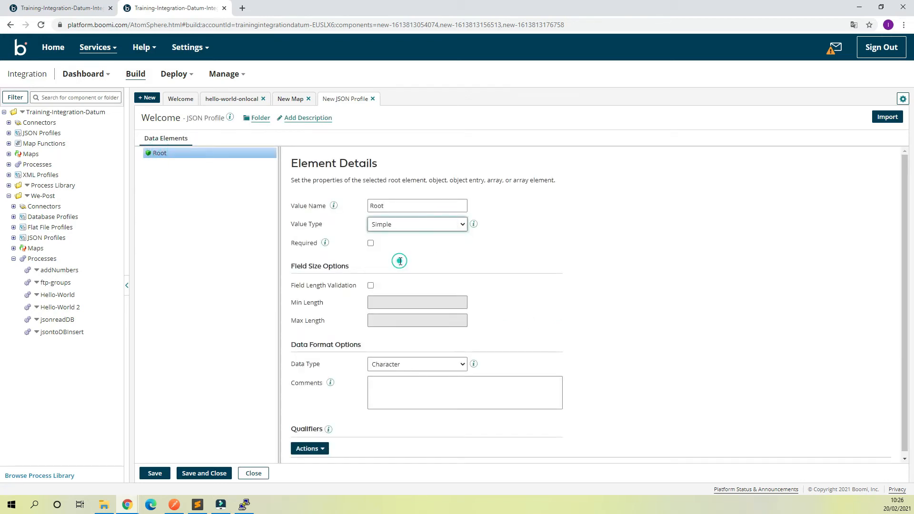
left_click(161, 164)
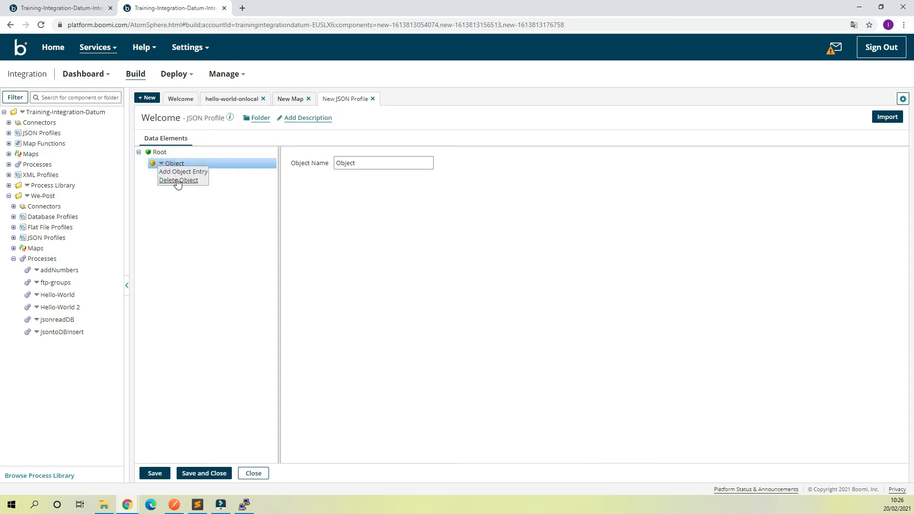
left_click(182, 172)
left_click(180, 174)
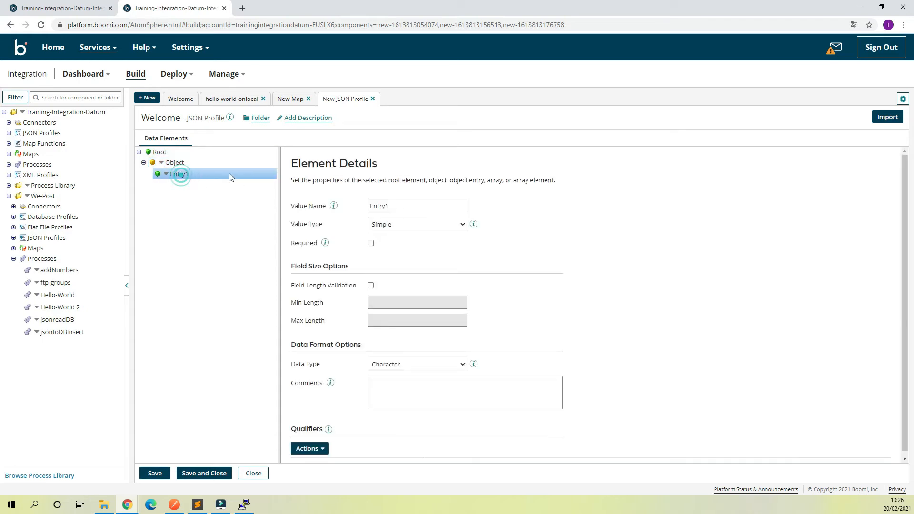
type("result")
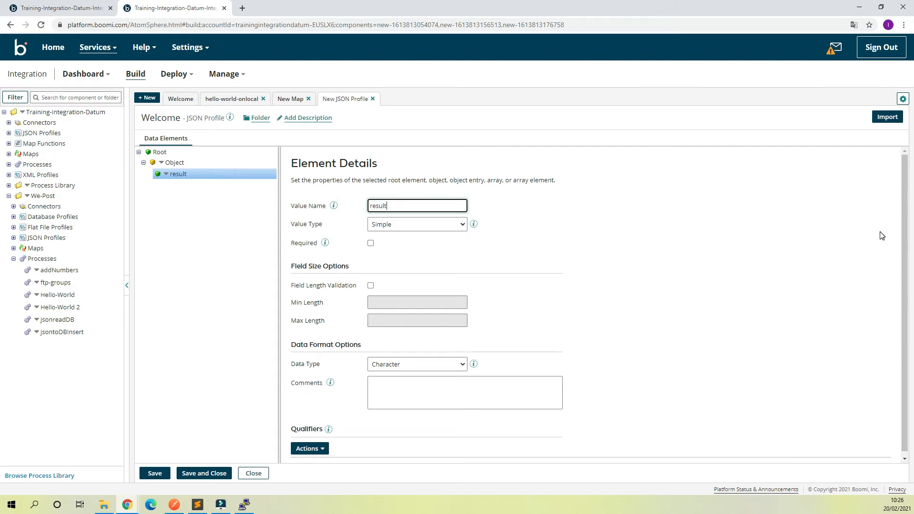
Save and close the Welcome profile and expand its Object on the map's destination side.
right_click(418, 379)
left_click(515, 223)
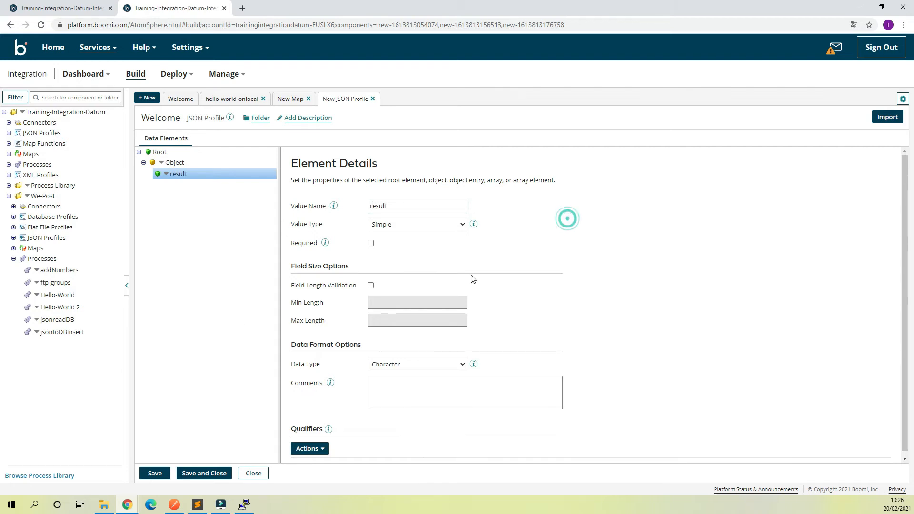
left_click(190, 474)
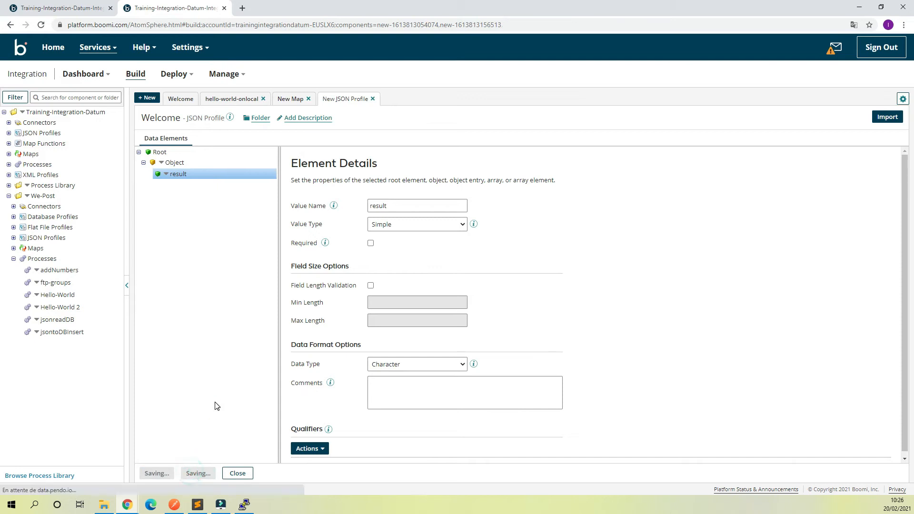
left_click(895, 184)
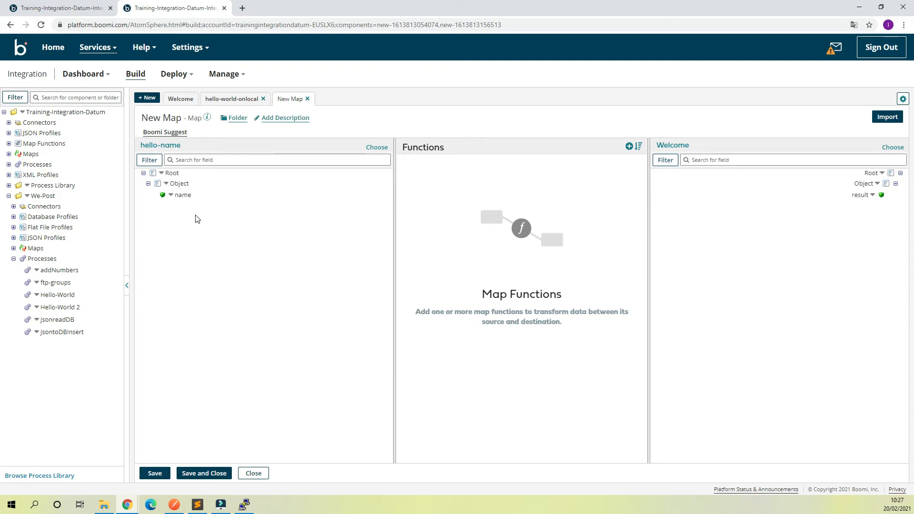
Look over the Hello-World and Hello-World 2 processes and close both again.
left_click(60, 295)
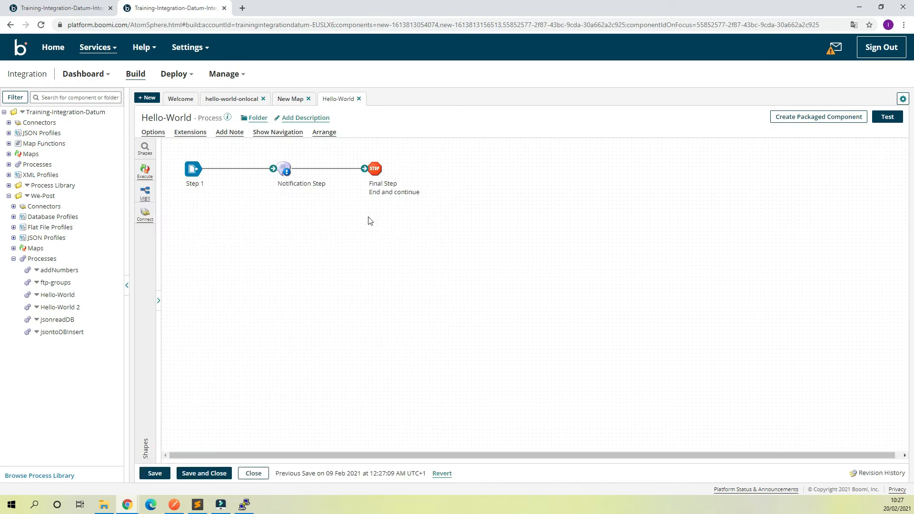
left_click(63, 306)
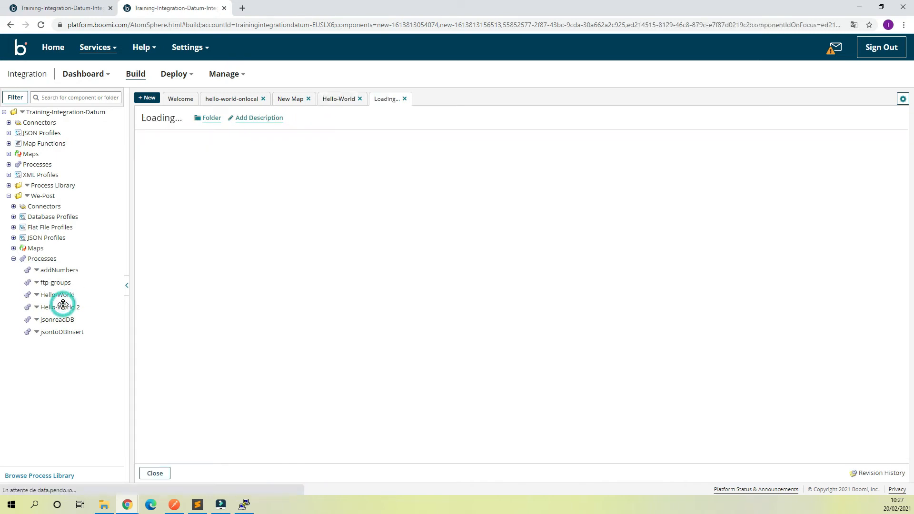
left_click(360, 99)
left_click(362, 99)
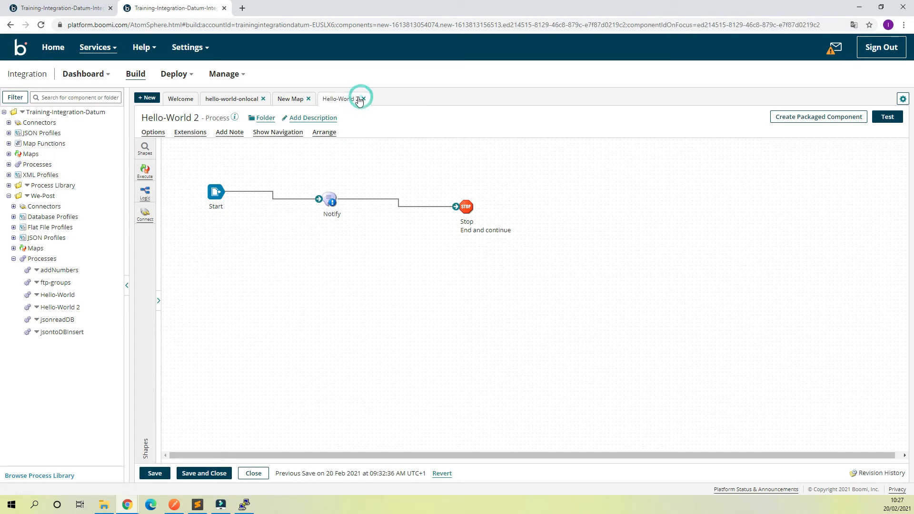
left_click(363, 98)
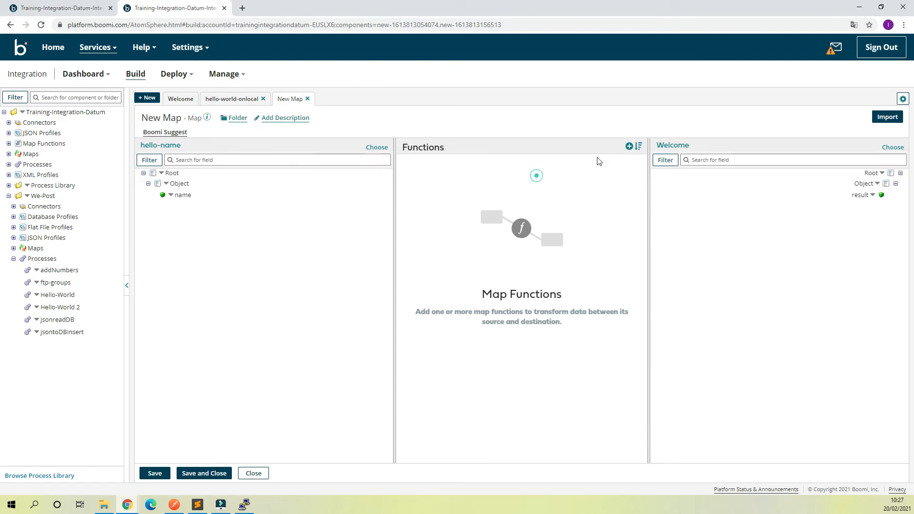
Add the String To Upper function to the map with in as the default Original String.
left_click(629, 147)
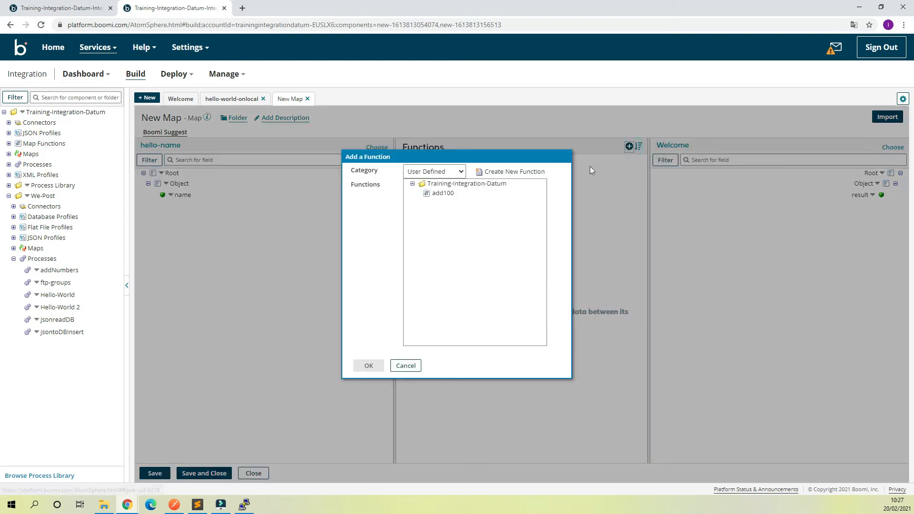
left_click(460, 171)
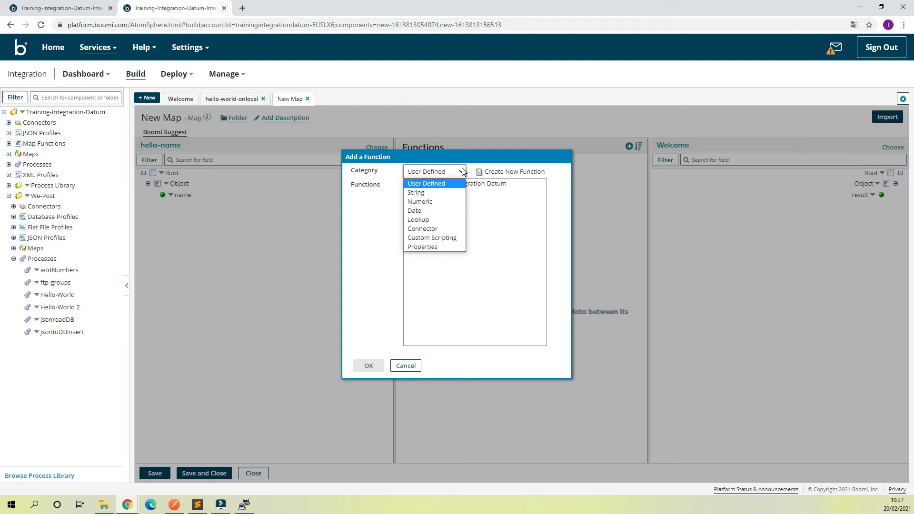
left_click(442, 192)
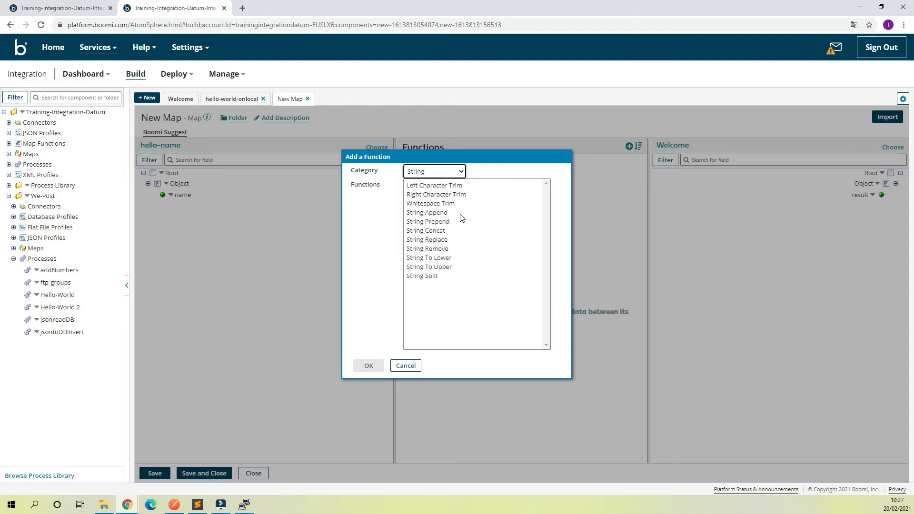
left_click(444, 268)
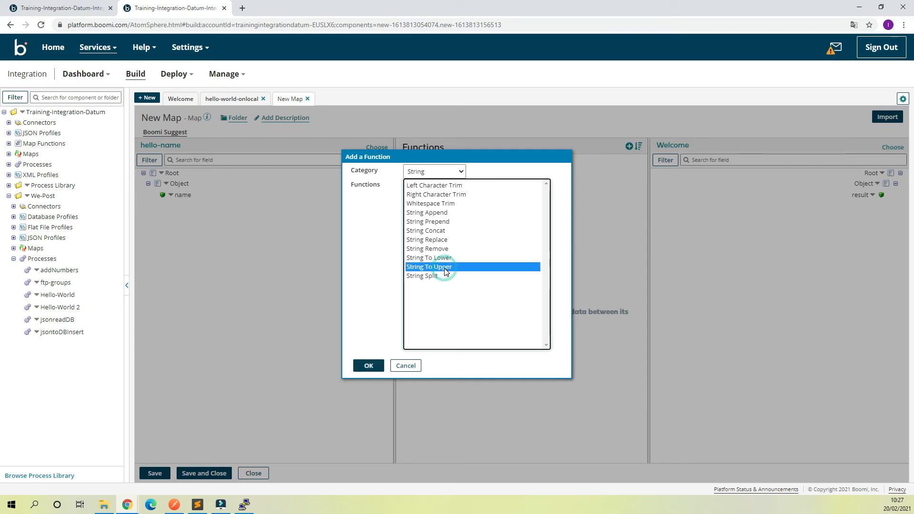
left_click(368, 366)
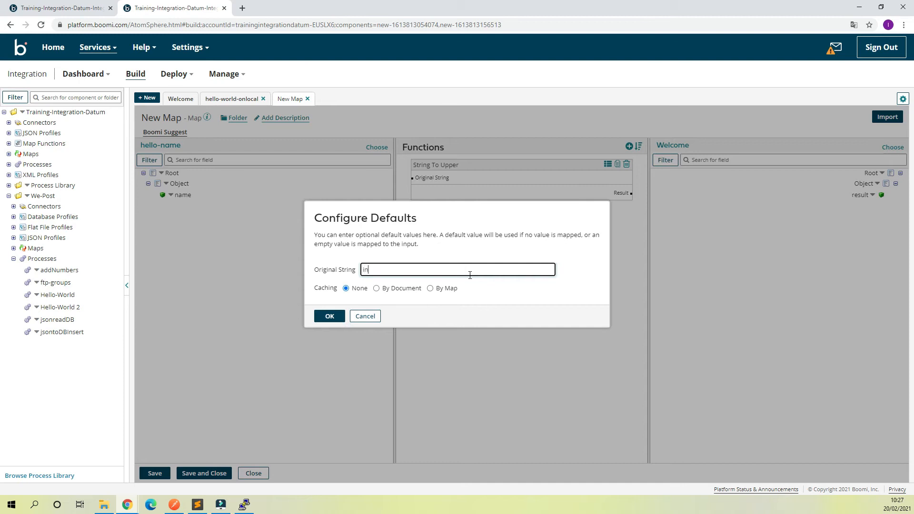
left_click(329, 316)
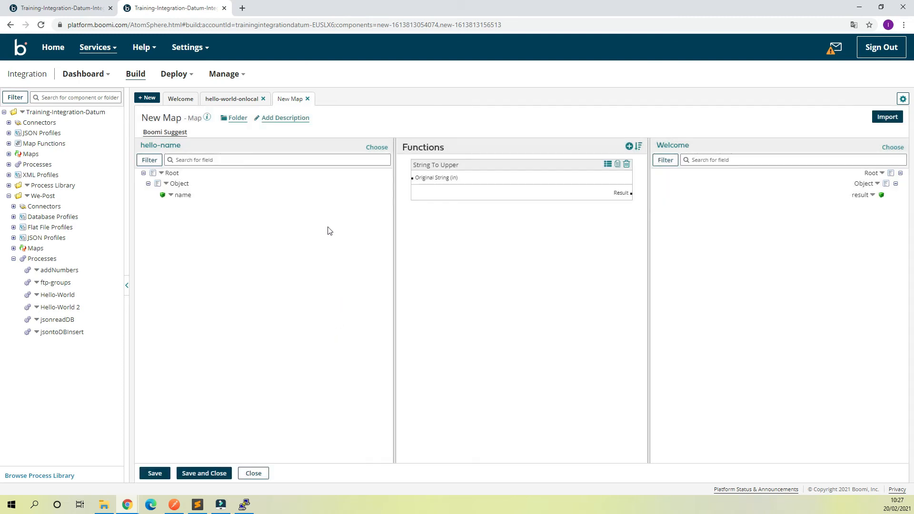
Map name through String To Upper to the destination's result field, then save the map and apply the Map shape settings.
left_click_drag(180, 194, 413, 178)
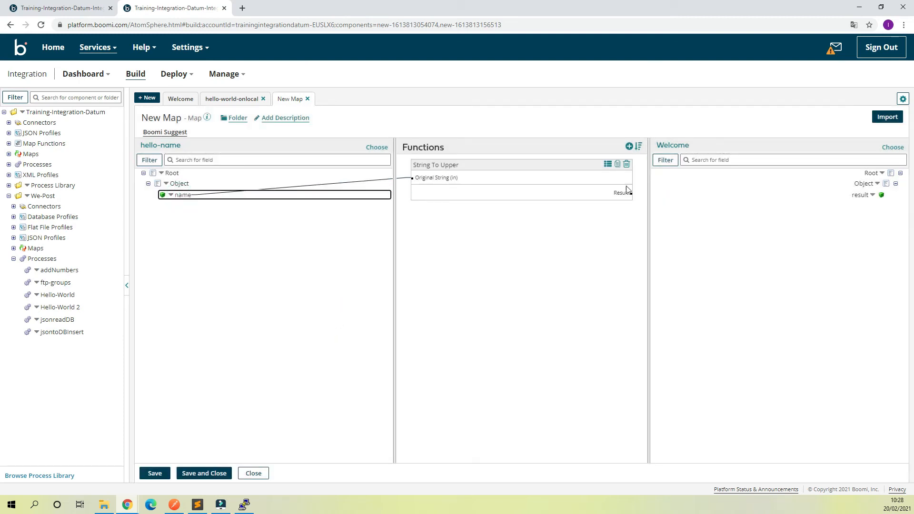
left_click_drag(619, 194, 871, 196)
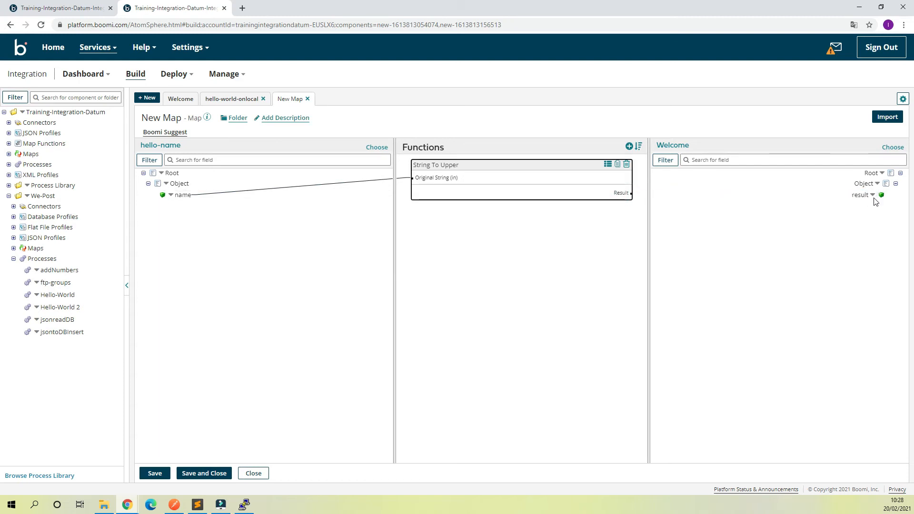
left_click_drag(630, 193, 856, 196)
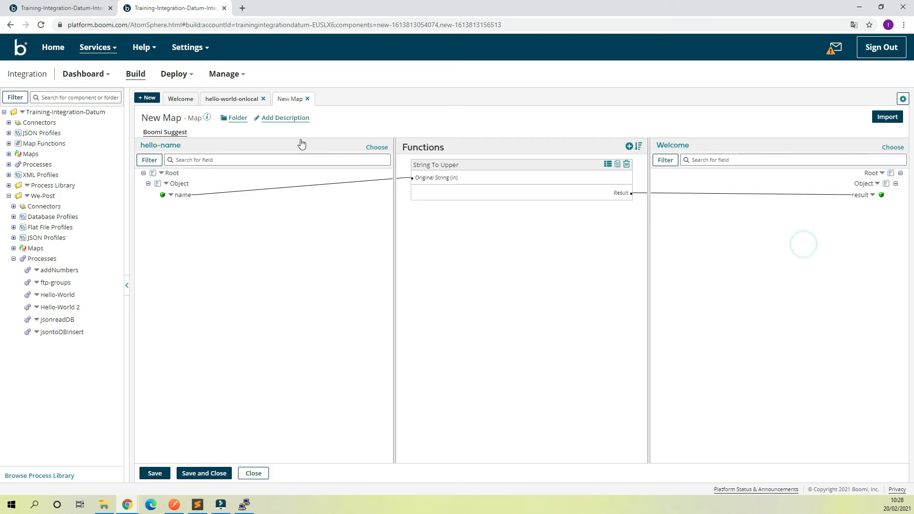
left_click(214, 473)
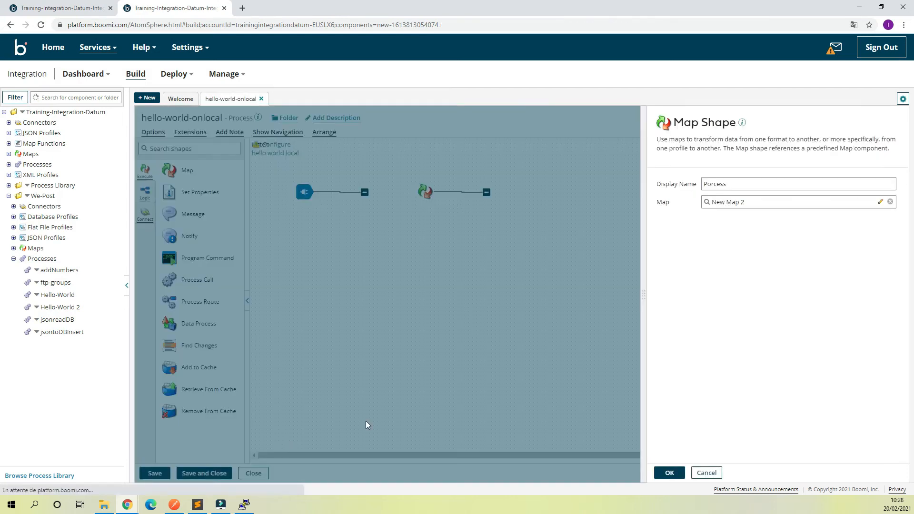
left_click(670, 473)
Add a Return Documents shape after the Map shape and set its display name to Stop.
left_click(190, 150)
type("retu")
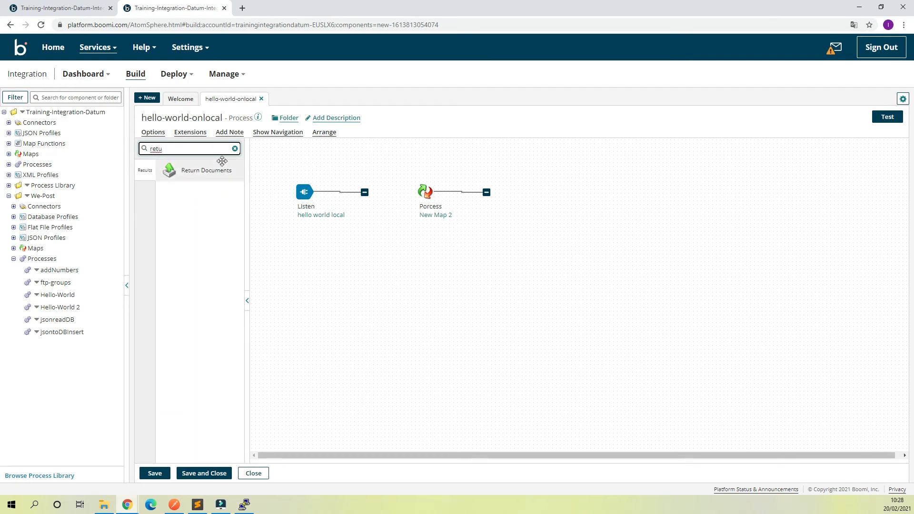
left_click_drag(202, 169, 632, 204)
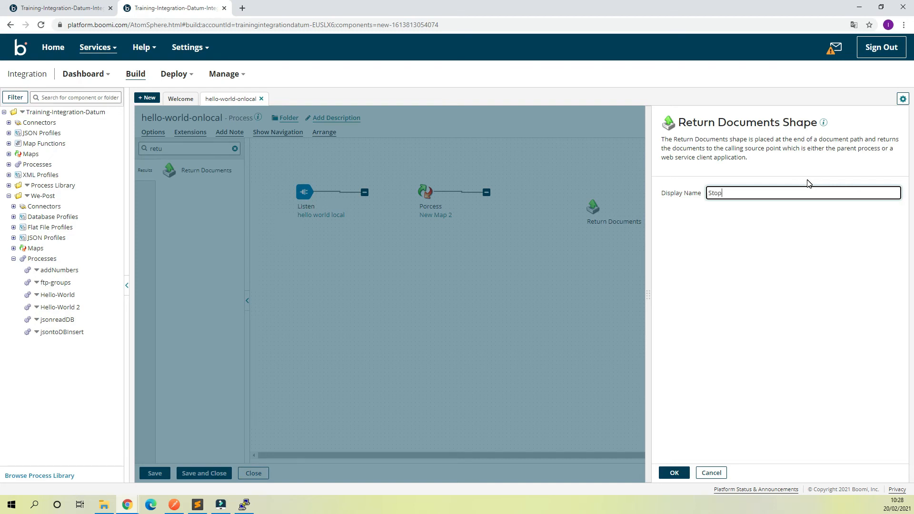
left_click(673, 472)
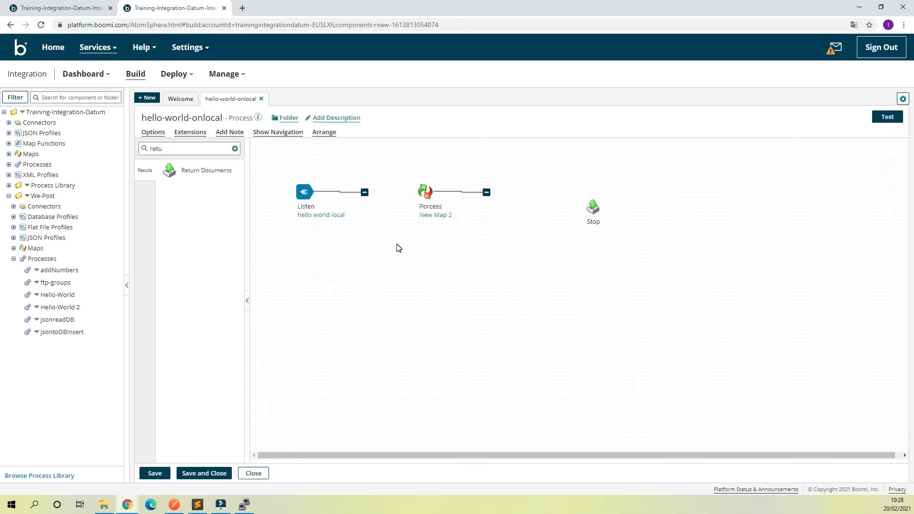
Connect the Listen shape to Porcess and Porcess to Stop, then save the process.
left_click_drag(363, 191, 425, 192)
left_click_drag(484, 194, 594, 212)
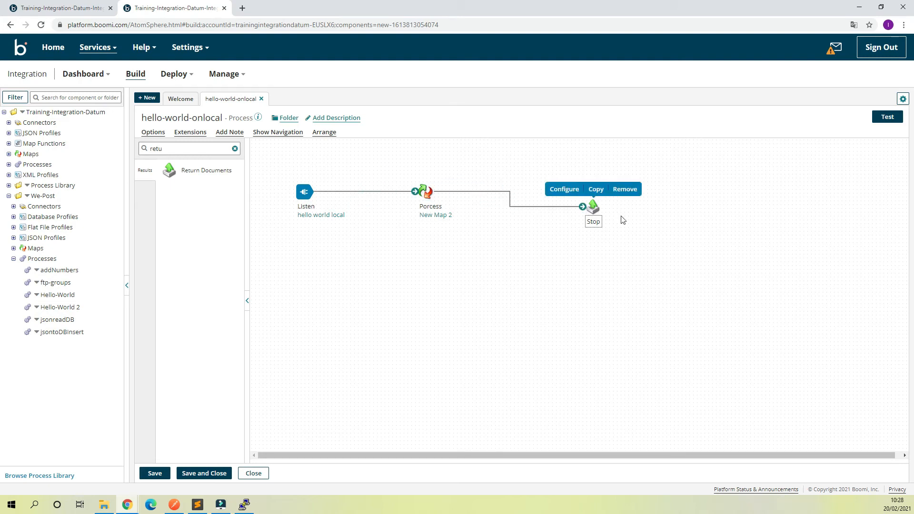
left_click(681, 244)
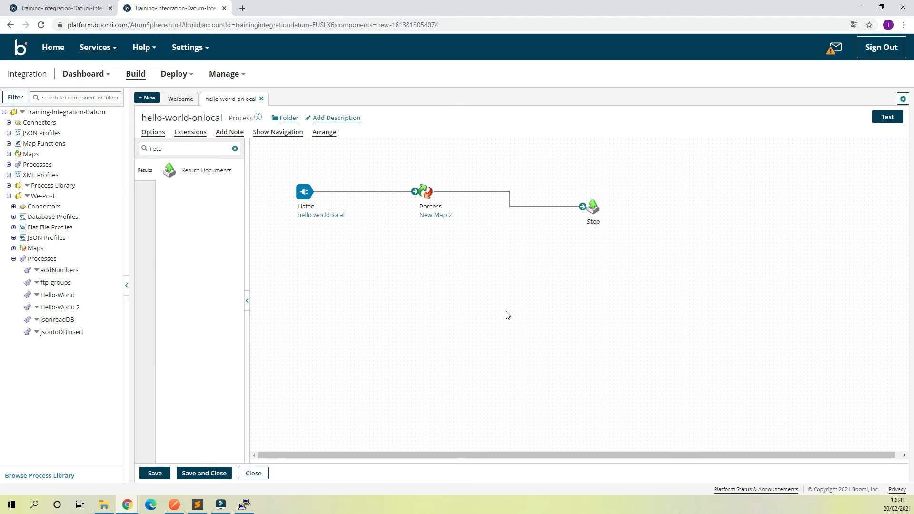
left_click(142, 475)
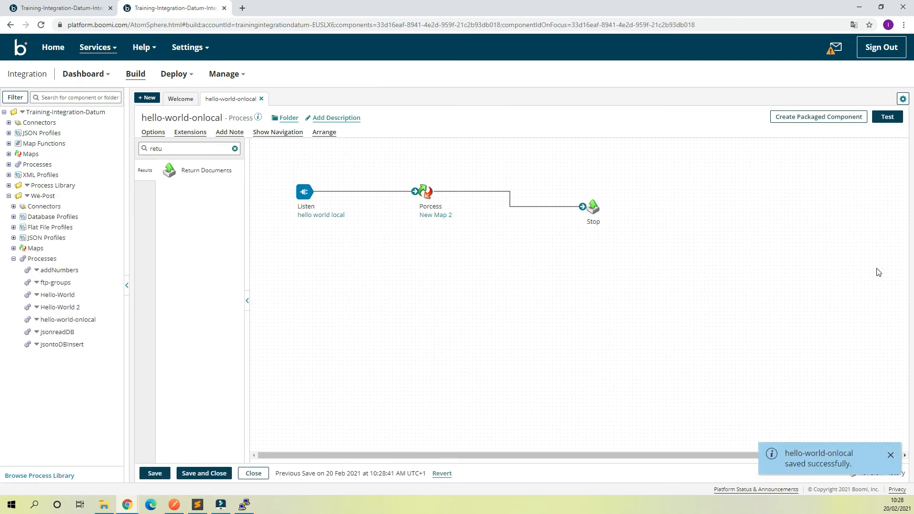
Create a packaged component from the hello-world-onlocal process.
left_click(792, 118)
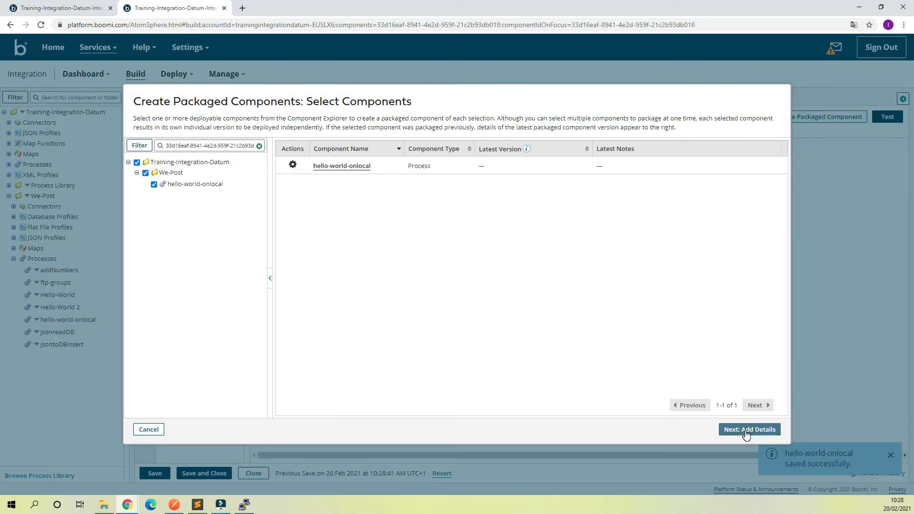
left_click(745, 435)
left_click(745, 431)
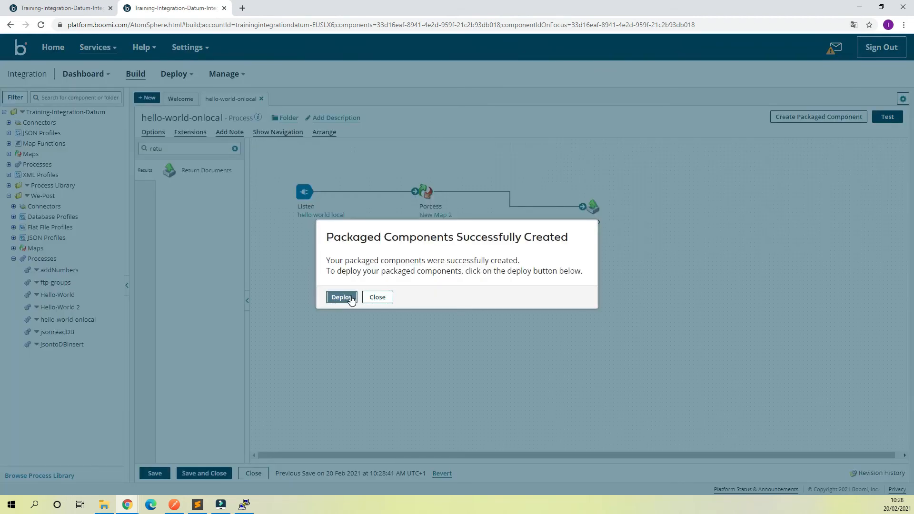
Deploy version 1.0 of the packaged hello-world-onlocal process to the Prod-Env environment.
left_click(349, 298)
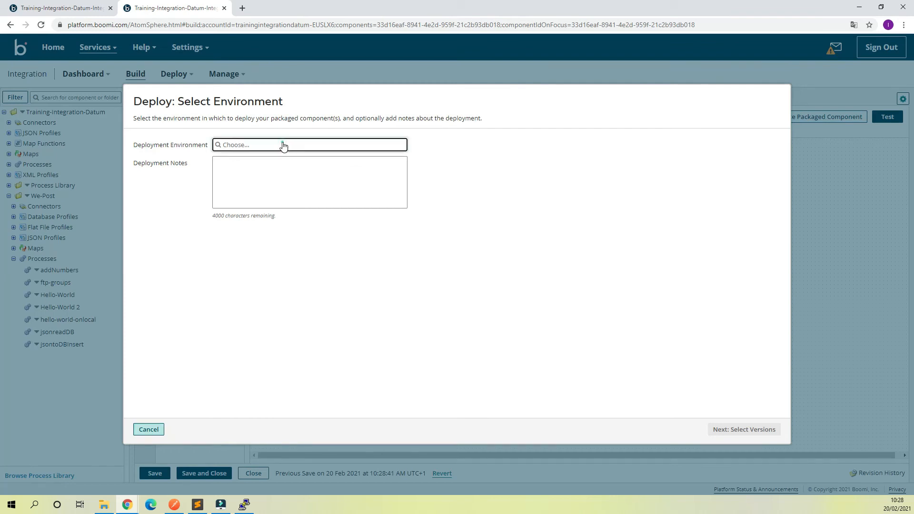
left_click(326, 144)
left_click(228, 165)
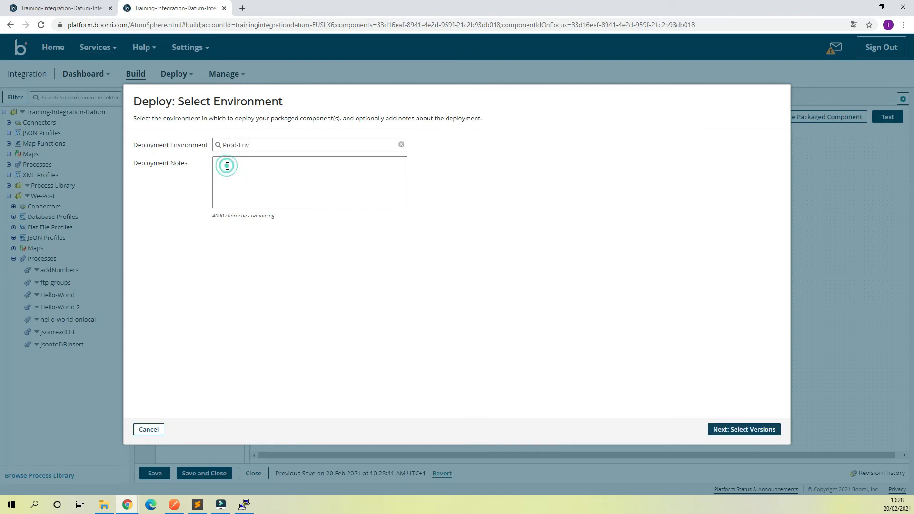
left_click(747, 431)
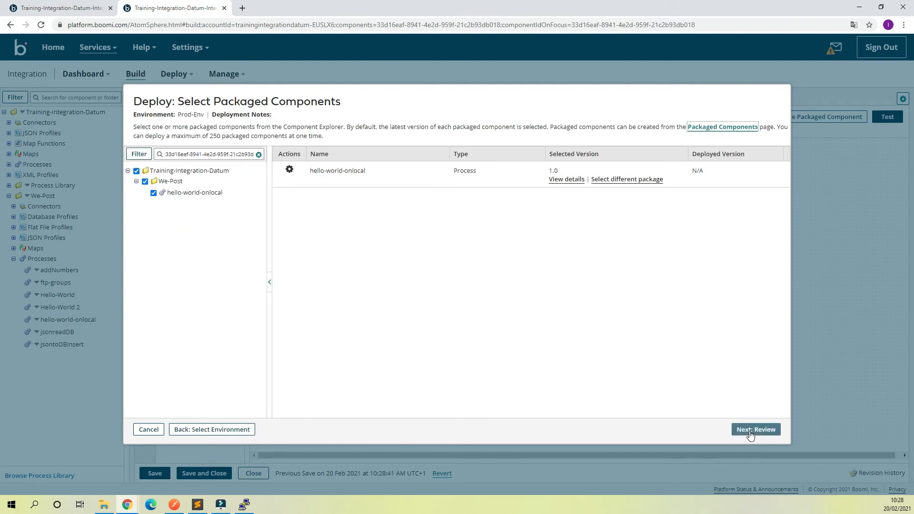
left_click(750, 433)
left_click(768, 430)
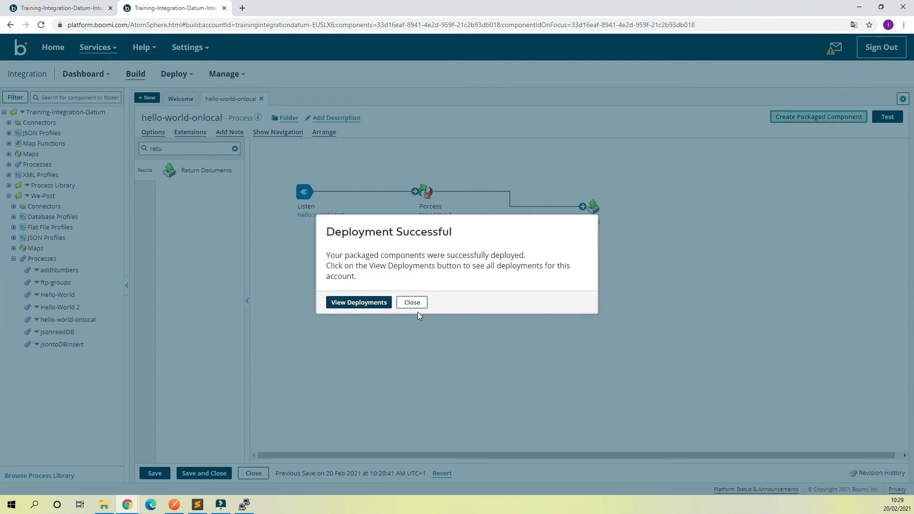
left_click(412, 303)
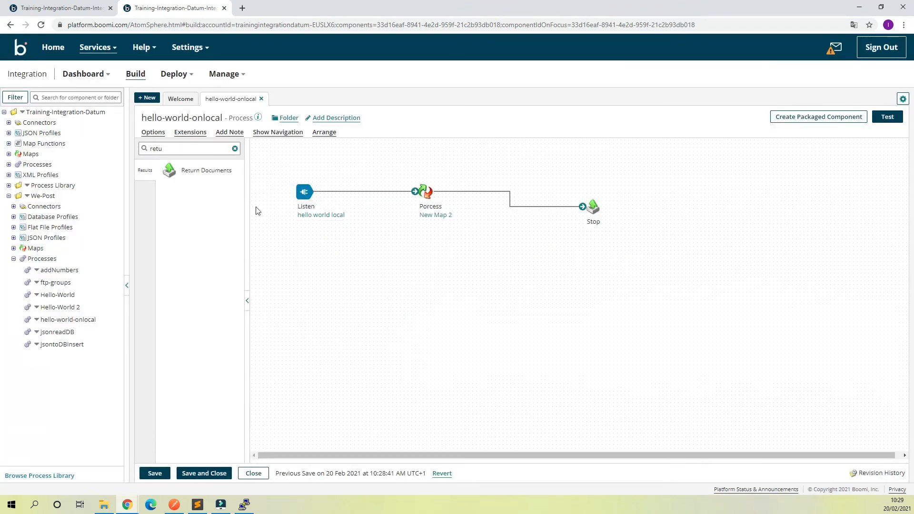
Examine the Host Name in the atom information of Local Prod under Prod-Env.
left_click(80, 14)
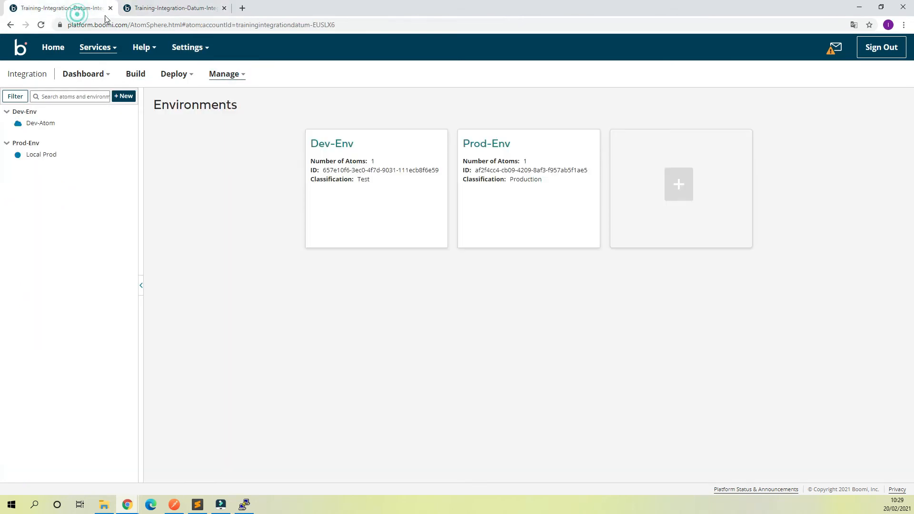
left_click(41, 154)
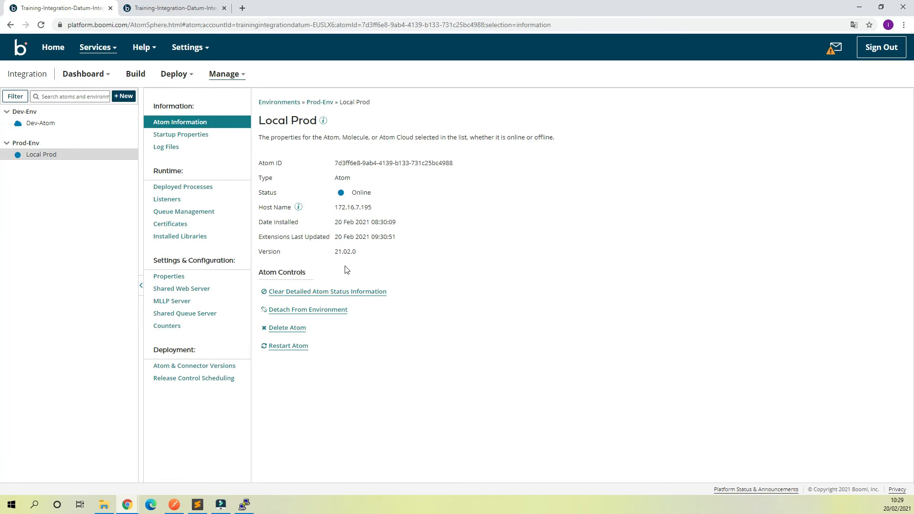
left_click_drag(374, 208, 341, 207)
left_click(336, 206)
left_click_drag(336, 206, 376, 210)
Switch to Postman, dismiss the update notice, and create a new request with the POST method.
left_click(175, 504)
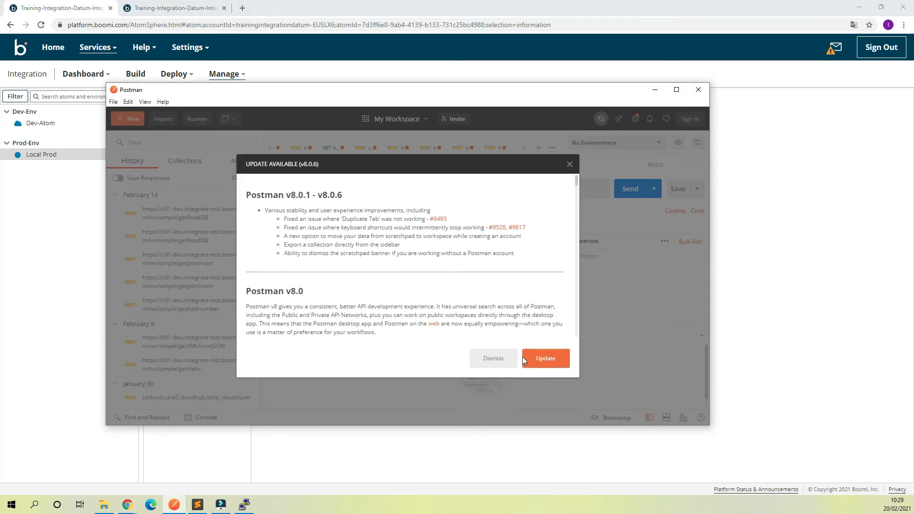
left_click(493, 358)
left_click(490, 147)
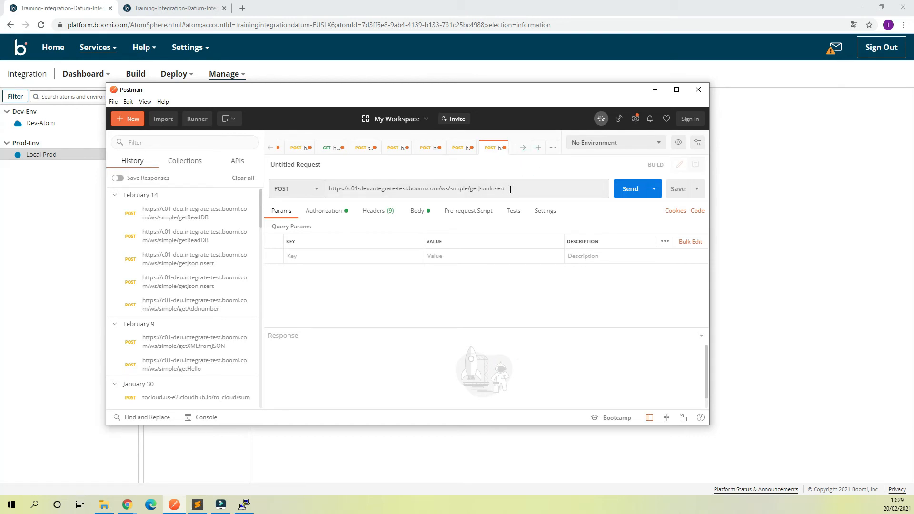
left_click(537, 148)
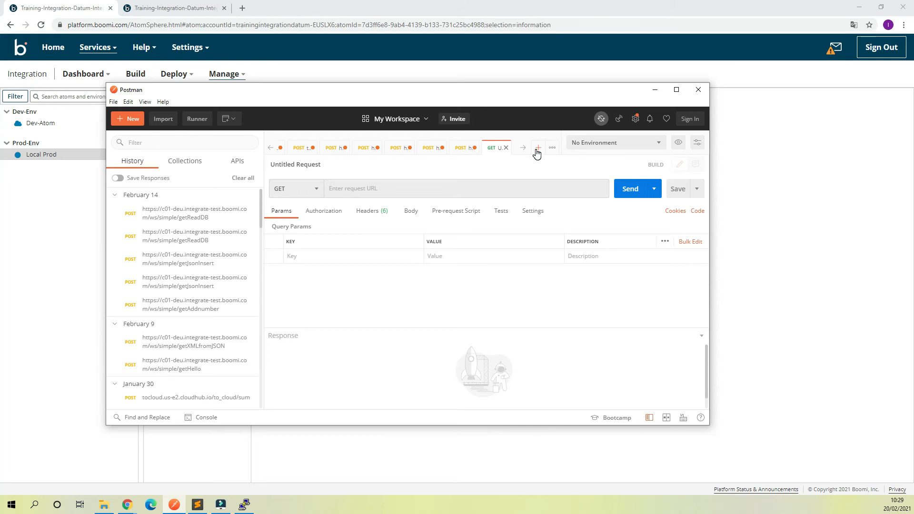
left_click(311, 188)
left_click(301, 228)
left_click(367, 188)
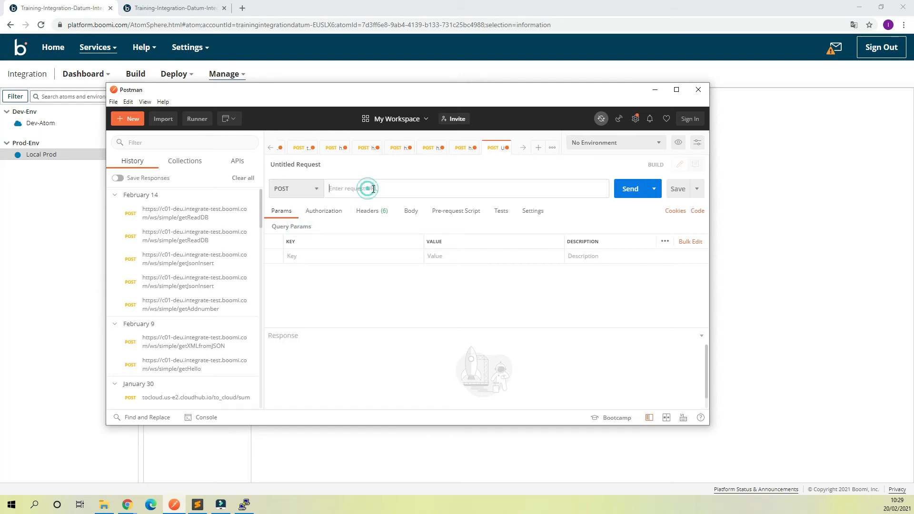
type("htt")
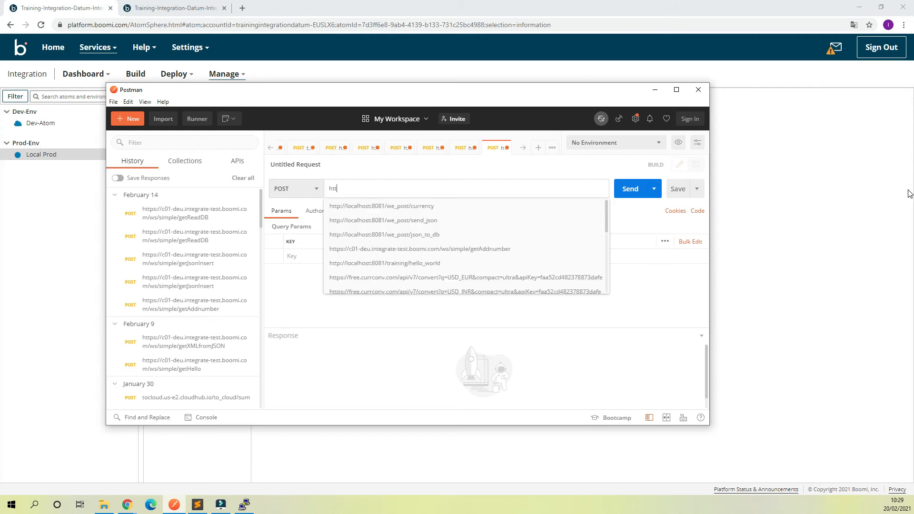
type("p://")
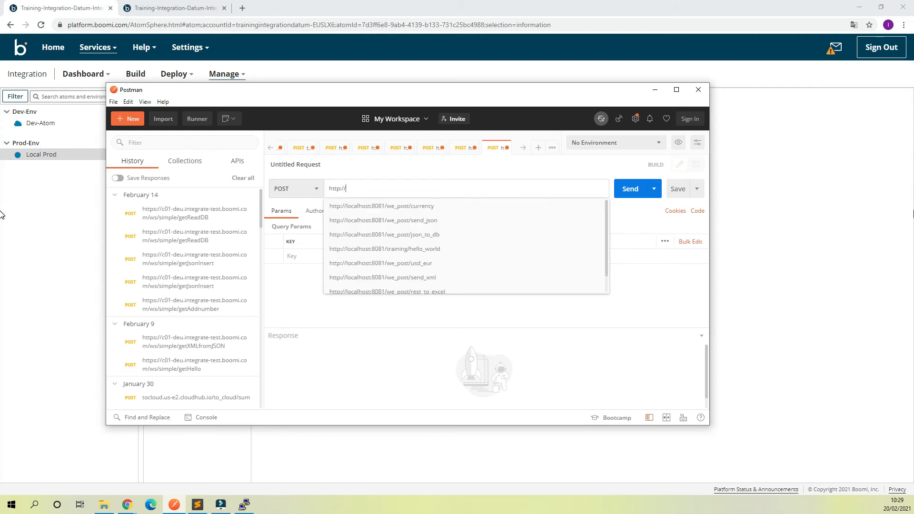
type("localhost")
type("9090/")
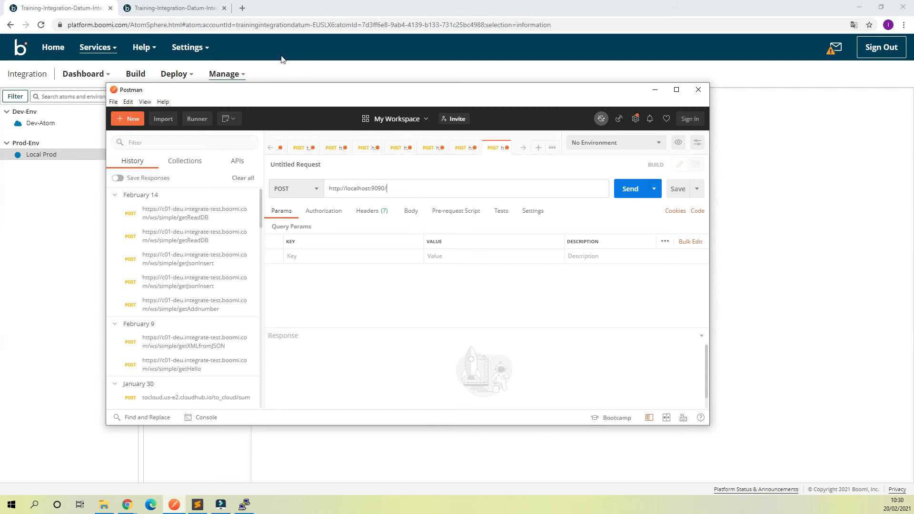
Switch to the Boomi process and copy the Simple URL Path from the Listen shape's hello world local operation.
left_click(154, 7)
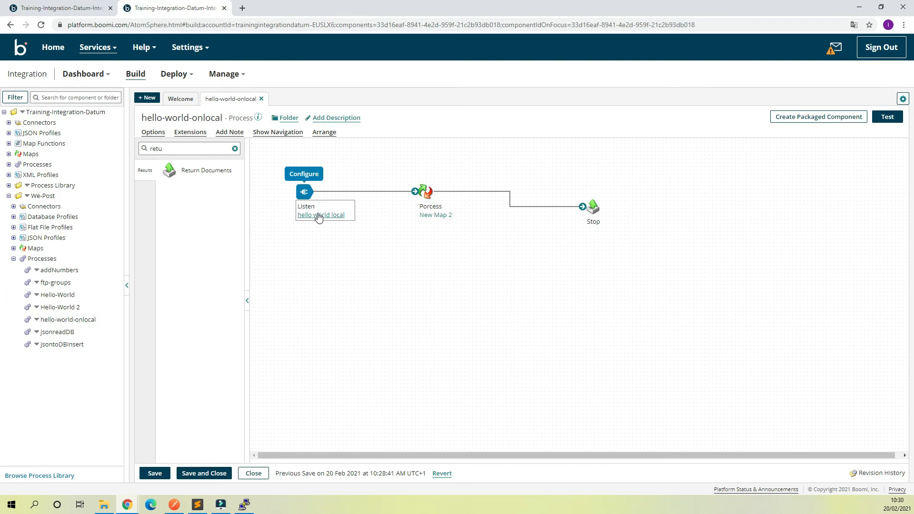
left_click(316, 215)
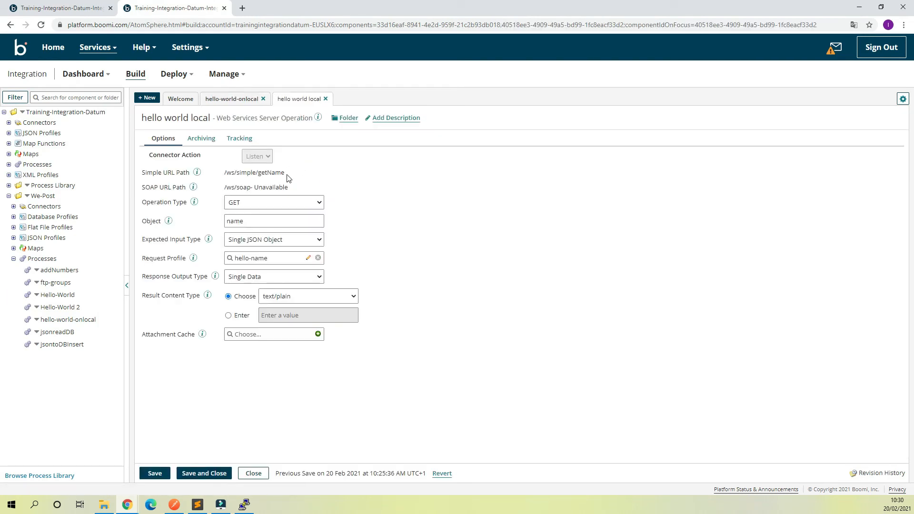
left_click_drag(288, 174, 225, 175)
key("ctrl+c")
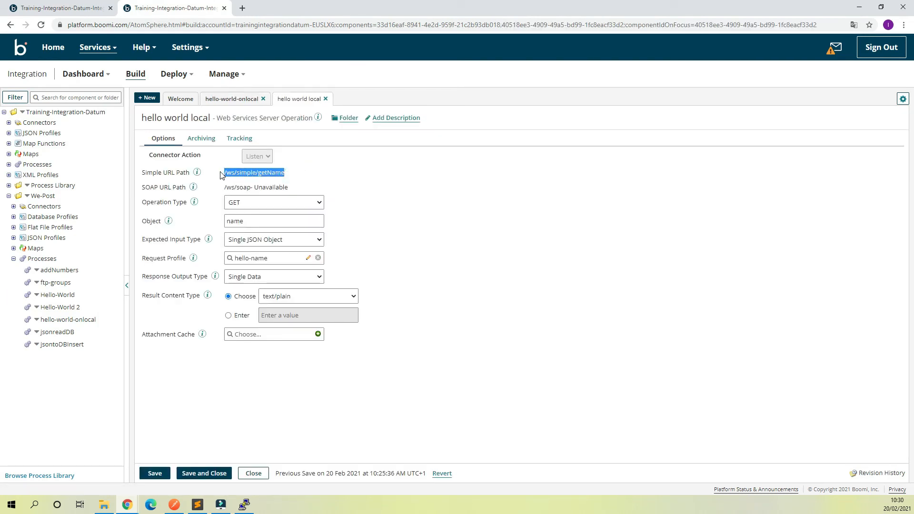
left_click(175, 504)
key("ctrl+v")
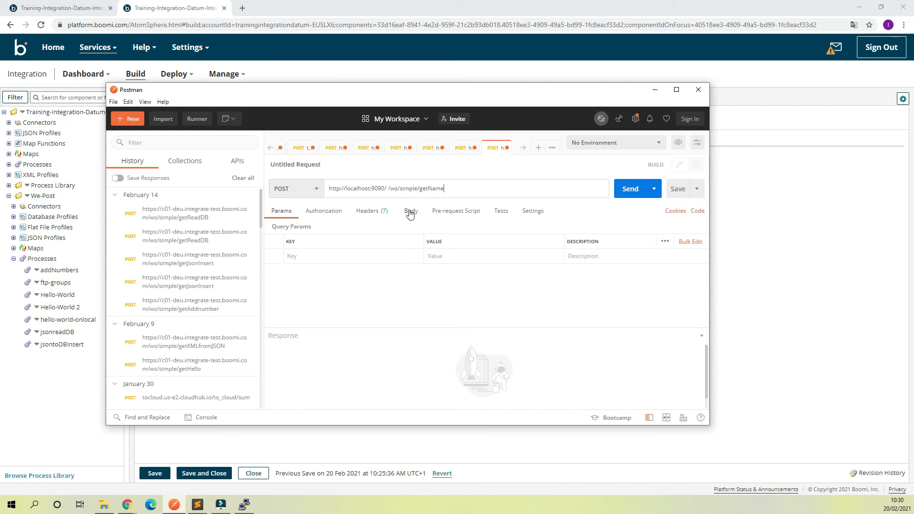
key("BackSpace")
key("BackSpace")
left_click(504, 185)
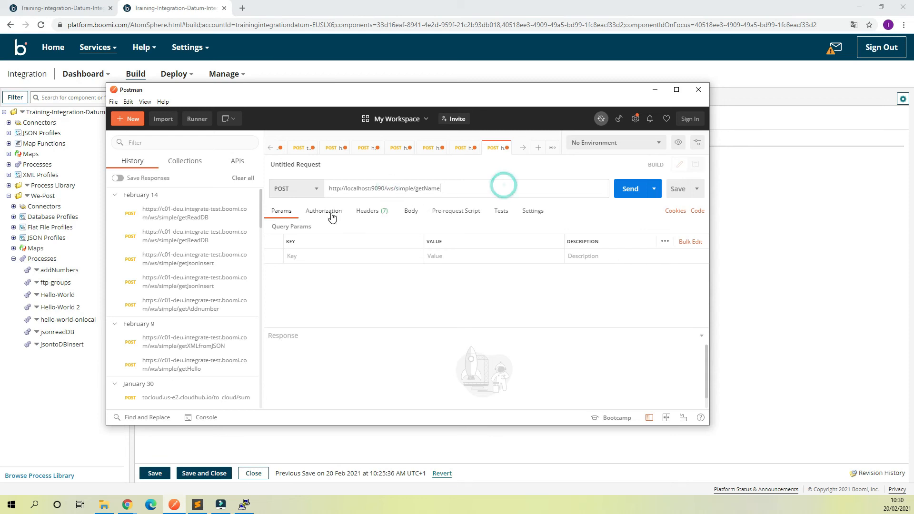
Check the host and port in Local Prod's Shared Web Server base URL against the Postman request URL.
left_click(92, 12)
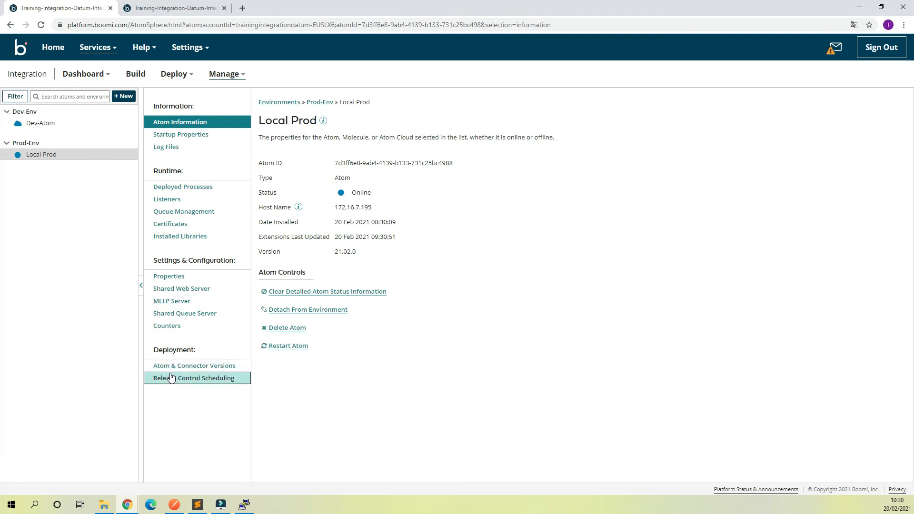
left_click(183, 290)
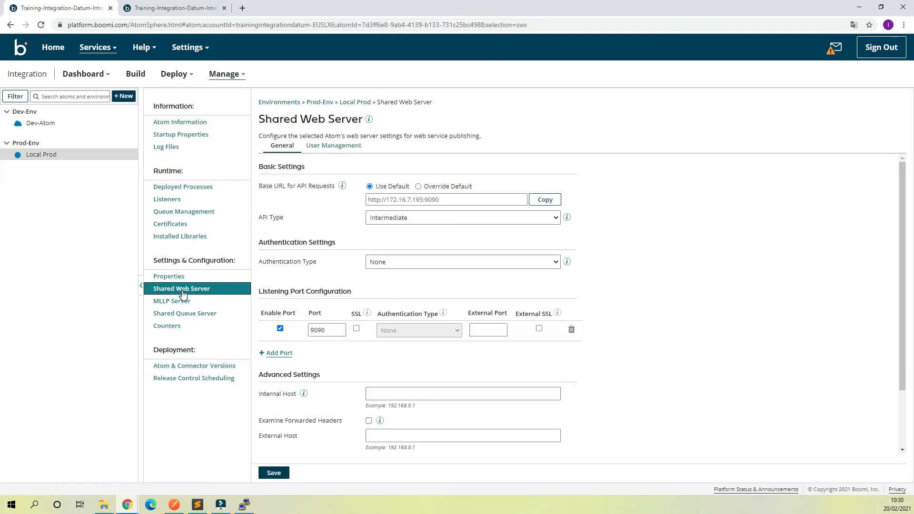
left_click_drag(442, 199, 424, 200)
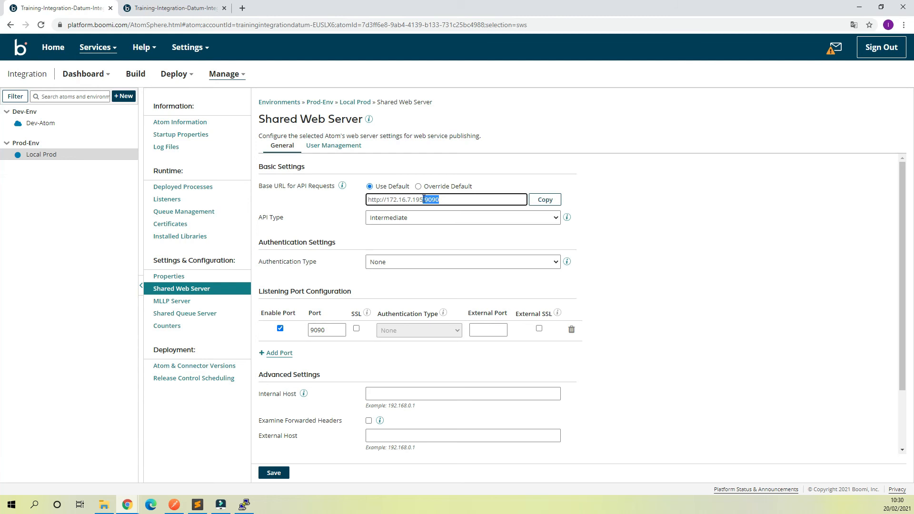
left_click_drag(423, 199, 400, 198)
left_click(423, 199)
double_click(425, 200)
left_click(175, 504)
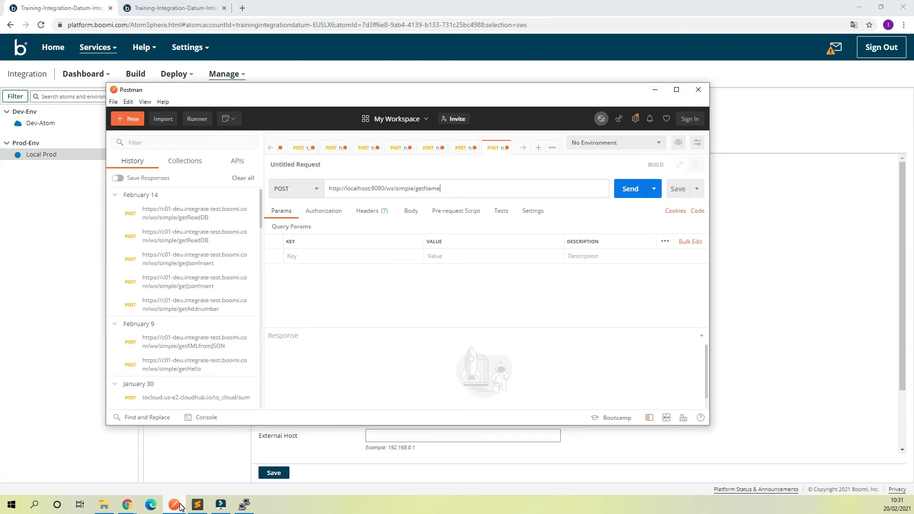
left_click(174, 504)
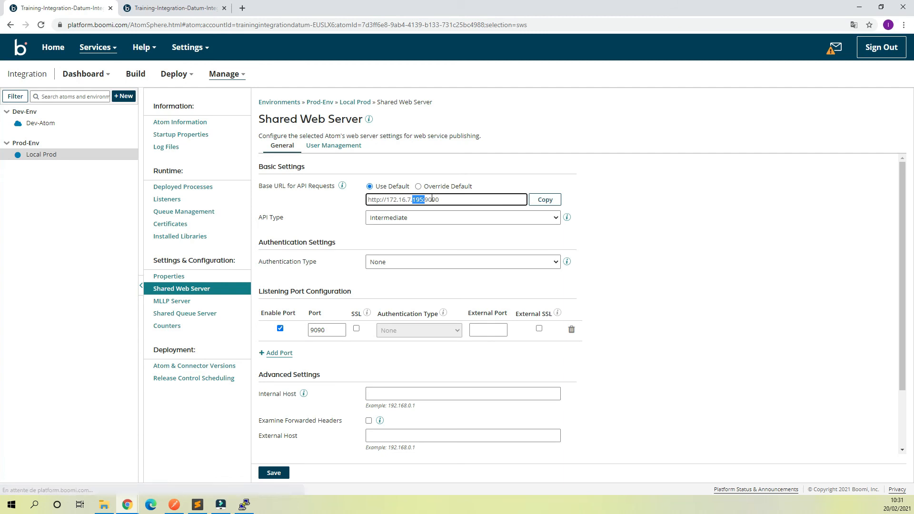
Review the general and user management settings of Local Prod's Shared Web Server.
left_click(670, 352)
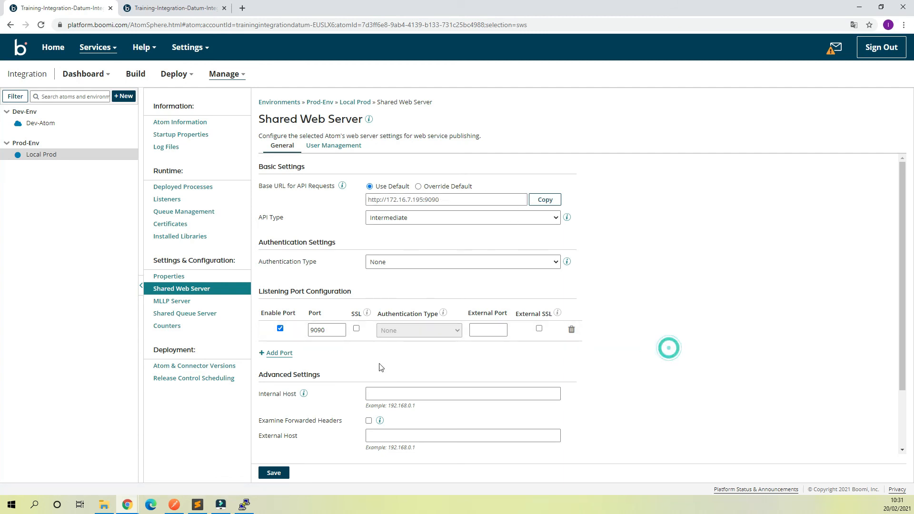
scroll(314, 345, "down", 1)
scroll(326, 336, "up", 1)
left_click(336, 146)
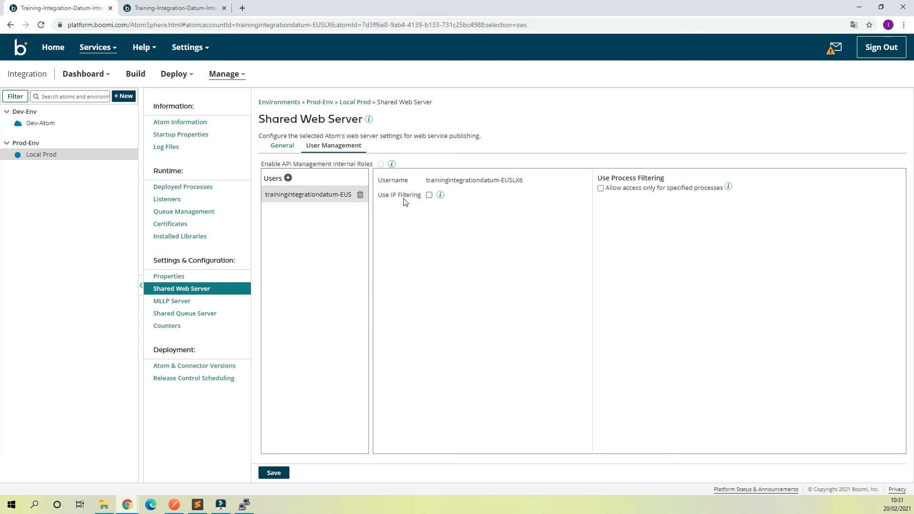
left_click(284, 145)
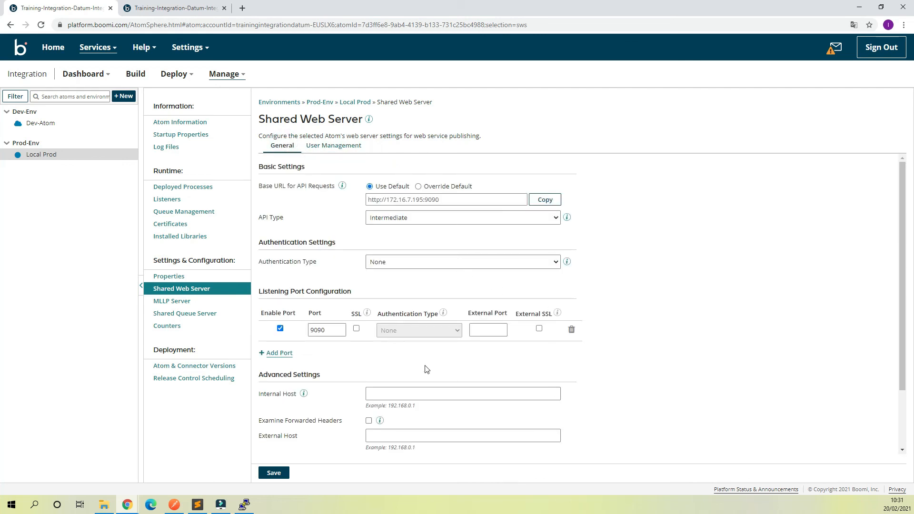
left_click(347, 145)
left_click(273, 148)
Try Basic as the Shared Web Server's authentication type, set it back to None, and save the settings.
left_click(272, 264)
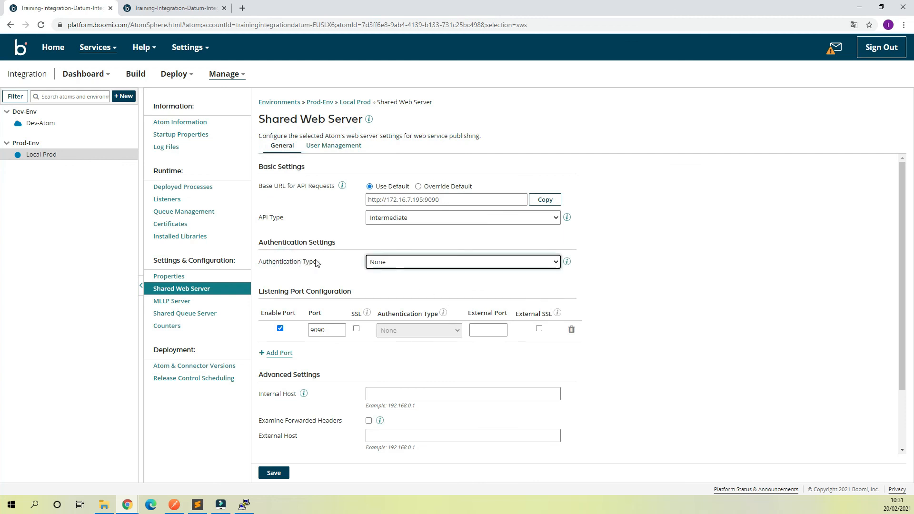
left_click(402, 263)
left_click(387, 284)
left_click(390, 262)
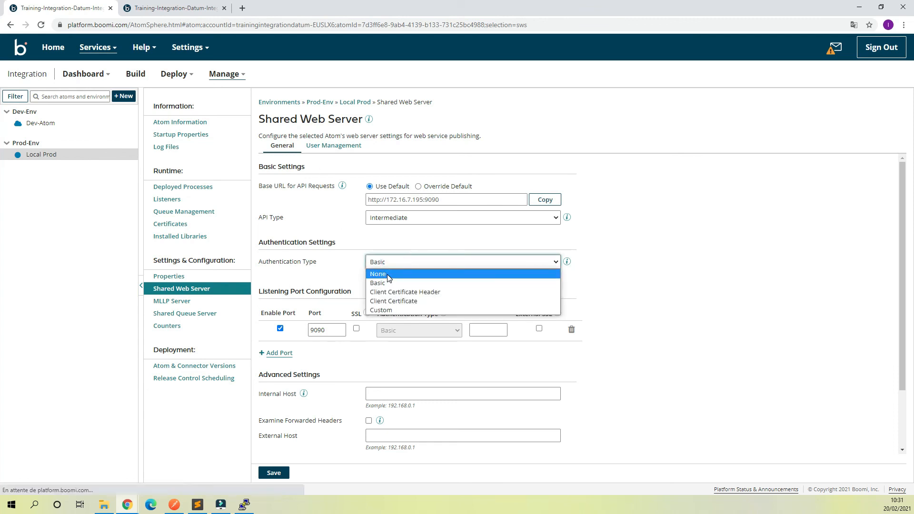
left_click(388, 275)
left_click(275, 473)
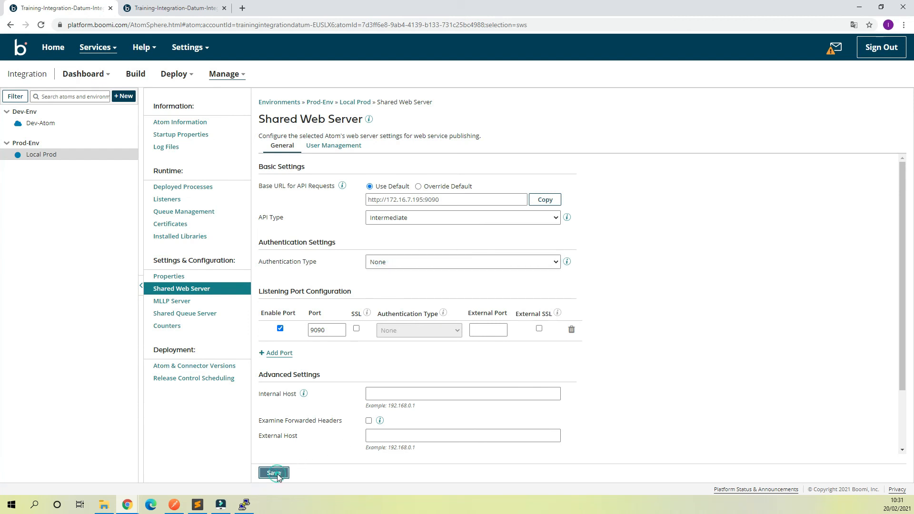
left_click(435, 317)
Switch to Postman and set the getName request's body to raw JSON.
left_click(176, 504)
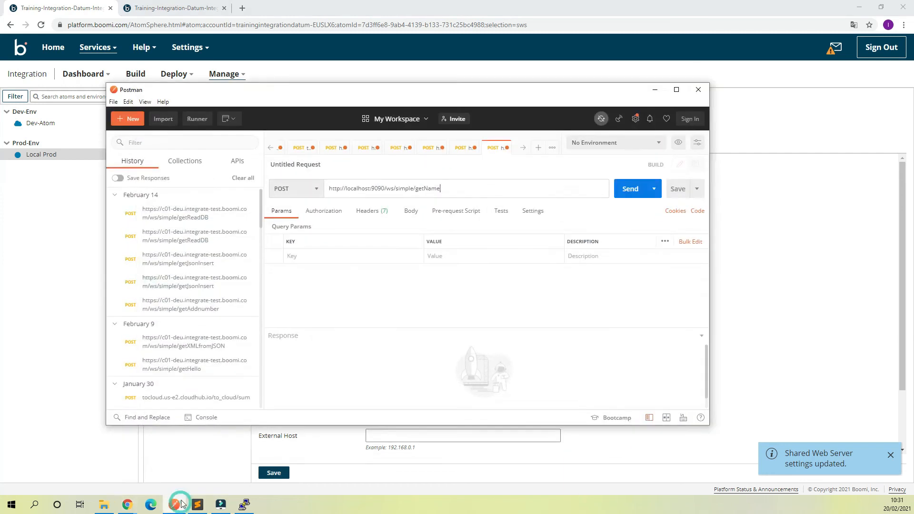
left_click(411, 212)
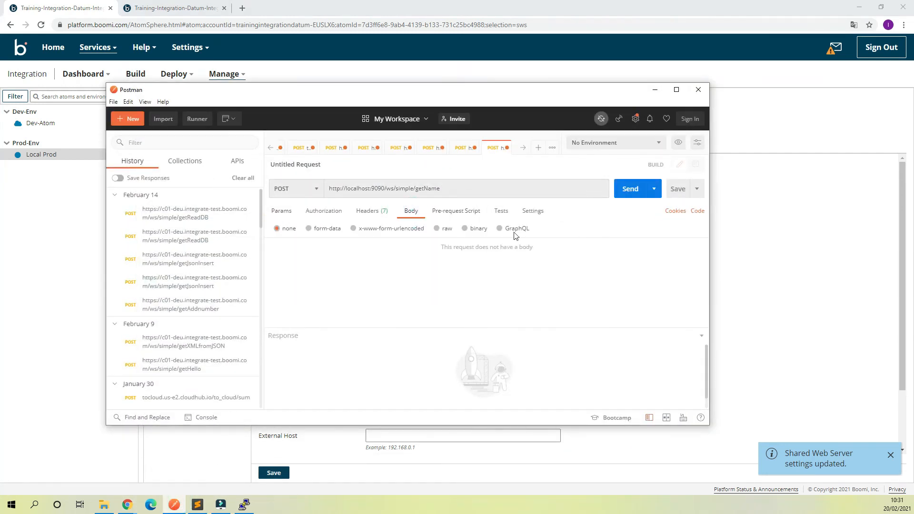
left_click(451, 229)
left_click(551, 229)
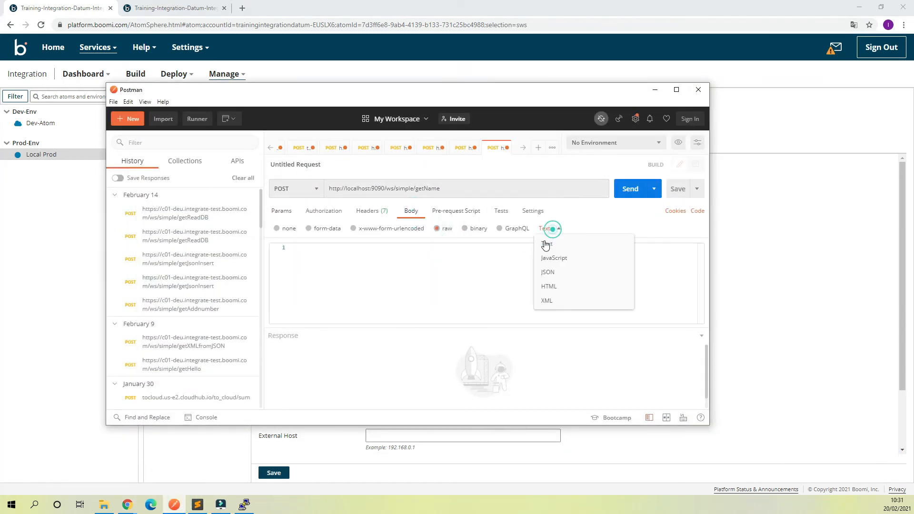
left_click(545, 267)
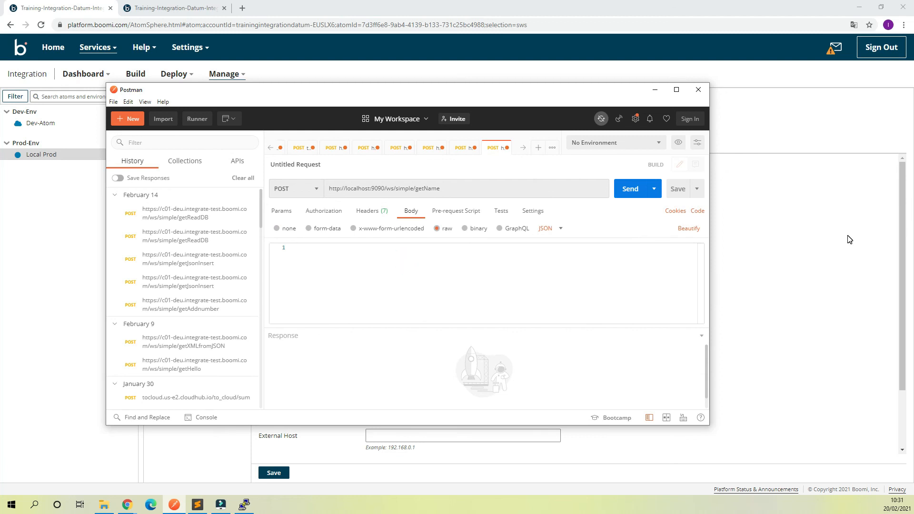
Enter a JSON body pairing the key "name" with a lowercase sample first name, and send the request.
type("{")
key("Return")
type("\"")
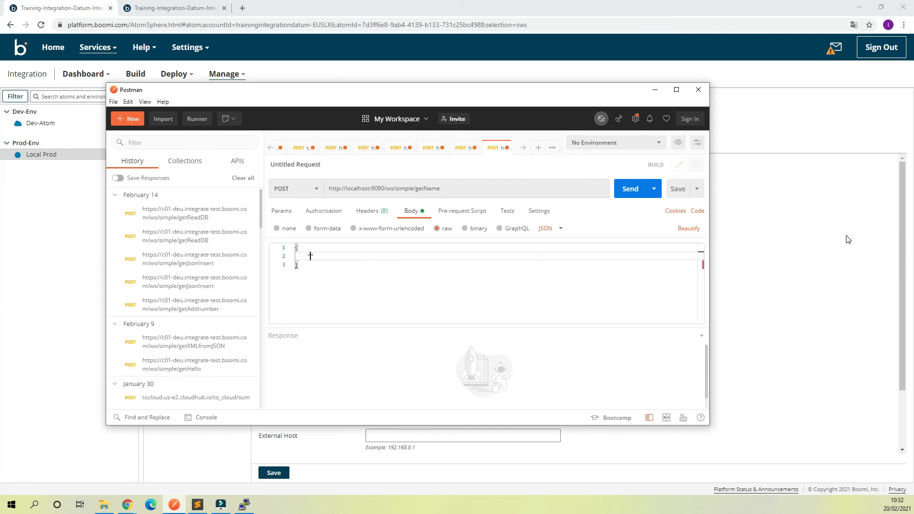
type("name")
type(": \"jimmy")
left_click(443, 265)
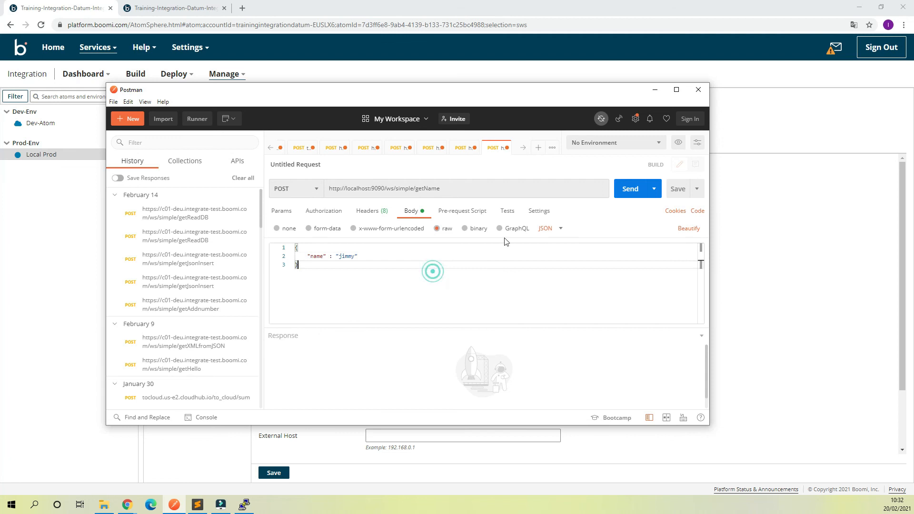
left_click(632, 190)
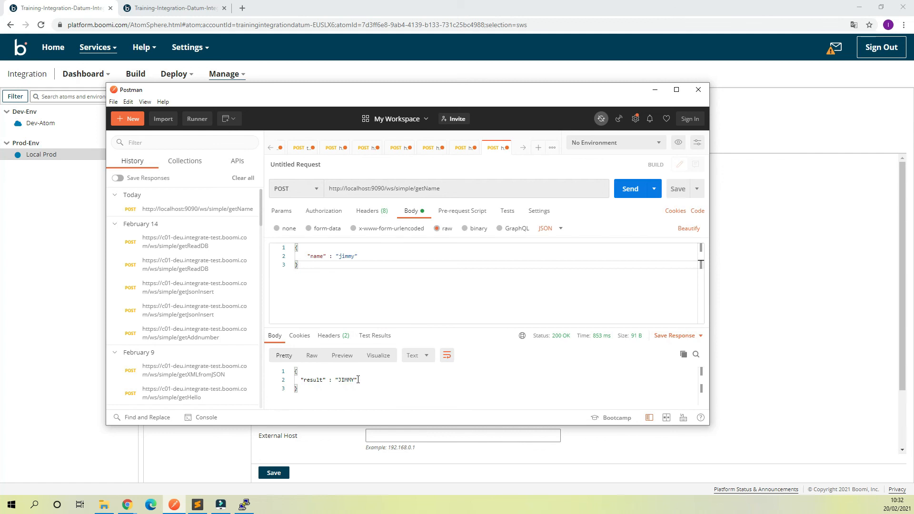
double_click(338, 380)
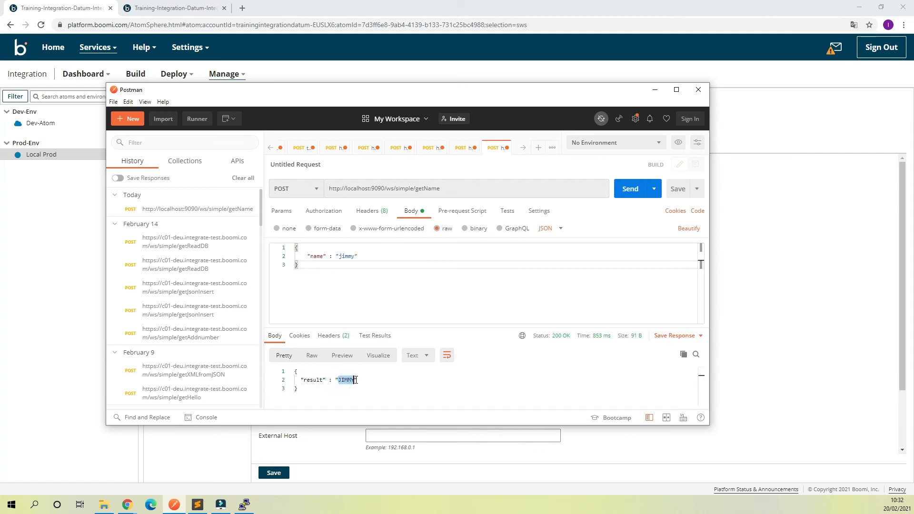